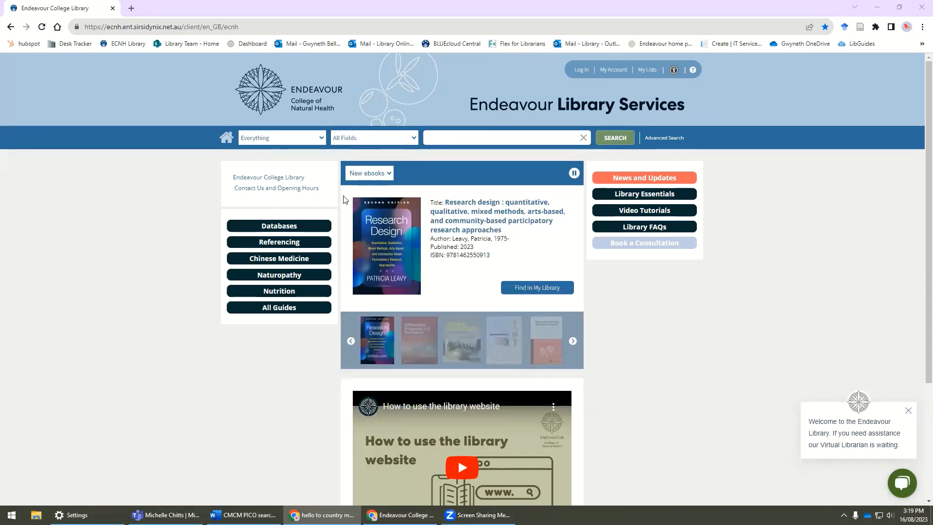
Step: Open ProQuest Health & Medical Collection from the library's A-Z databases list and go to its Advanced Search
{"action": "left_click", "coordinate": [286, 230]}
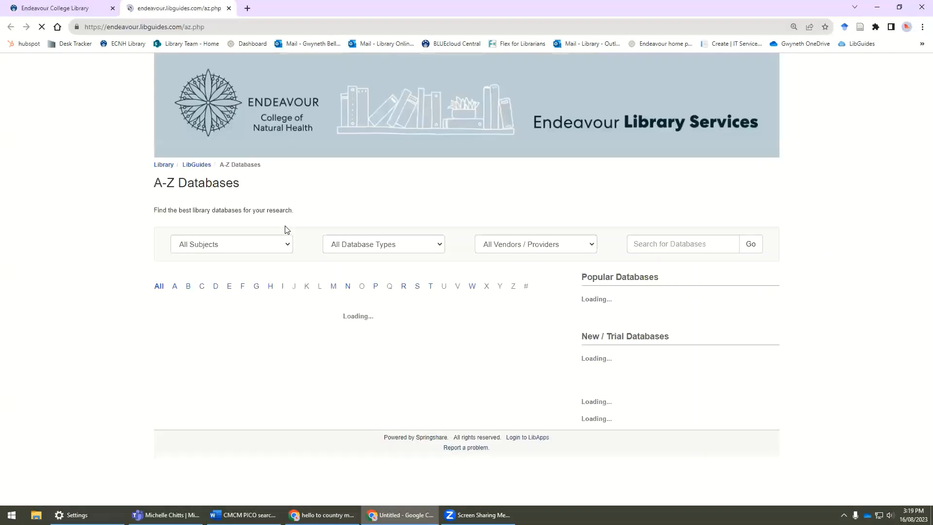
{"action": "scroll", "coordinate": [681, 330], "scroll_direction": "down", "scroll_amount": 2}
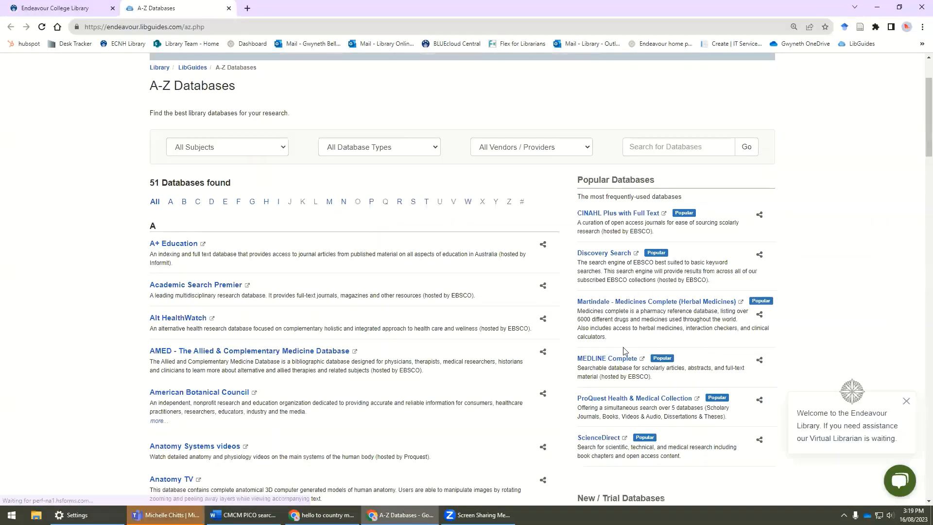
{"action": "left_click", "coordinate": [609, 399]}
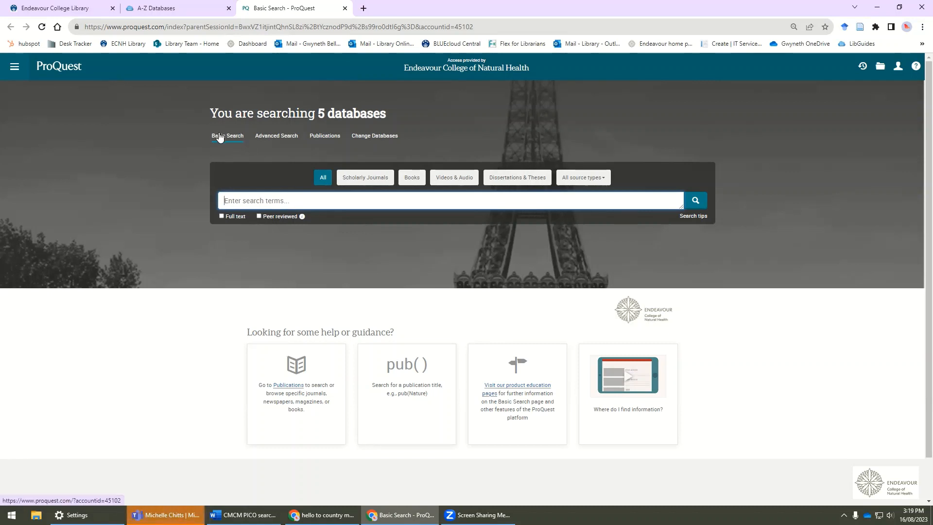
{"action": "left_click", "coordinate": [279, 139]}
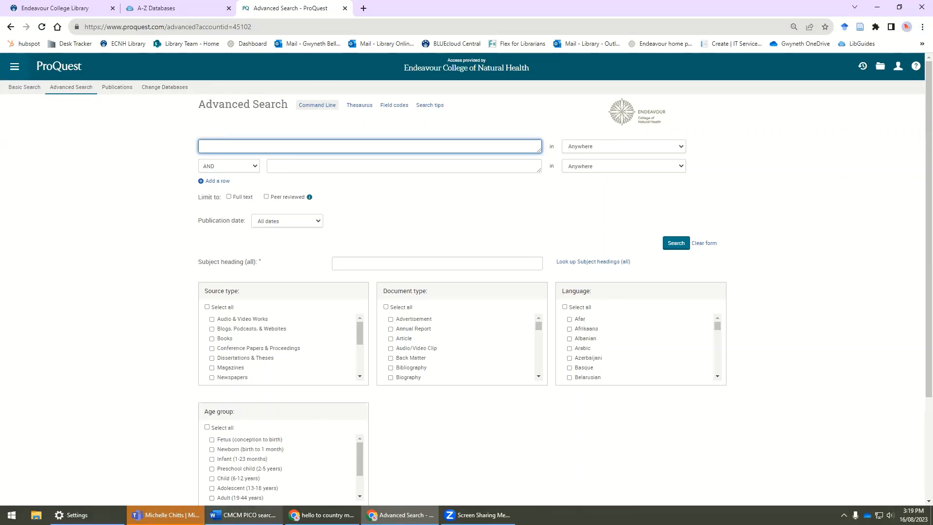
Step: Check the keyword table in the Word search strategy document, then search the ProQuest Thesaurus for "middle aged men"
{"action": "left_click", "coordinate": [246, 515]}
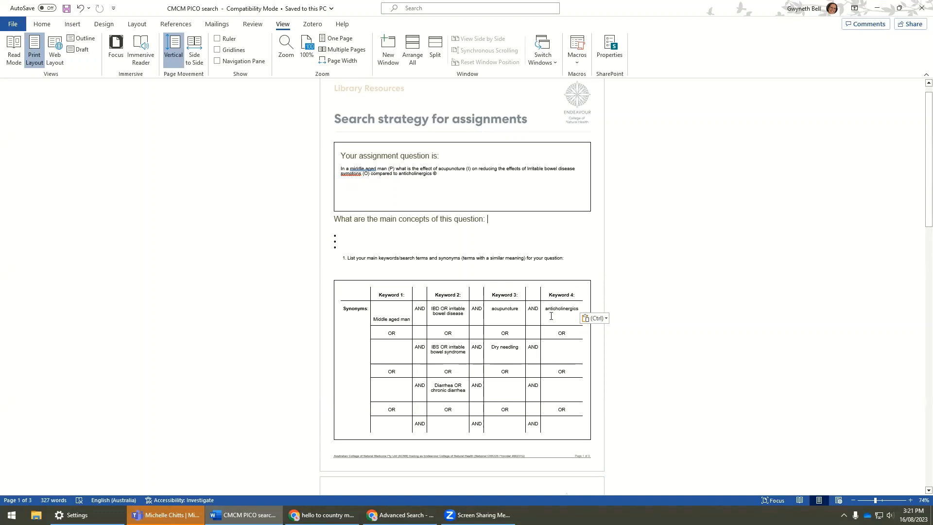
{"action": "left_click", "coordinate": [881, 12]}
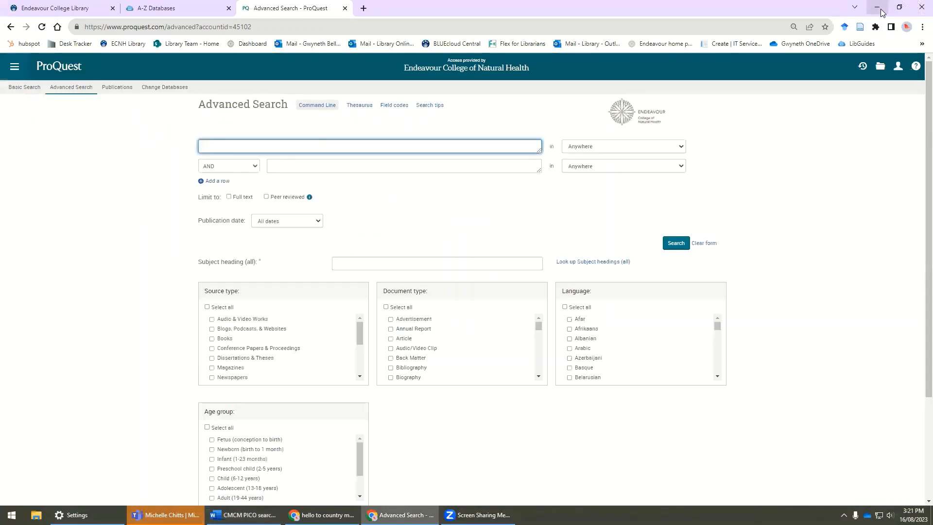
{"action": "left_click", "coordinate": [360, 106]}
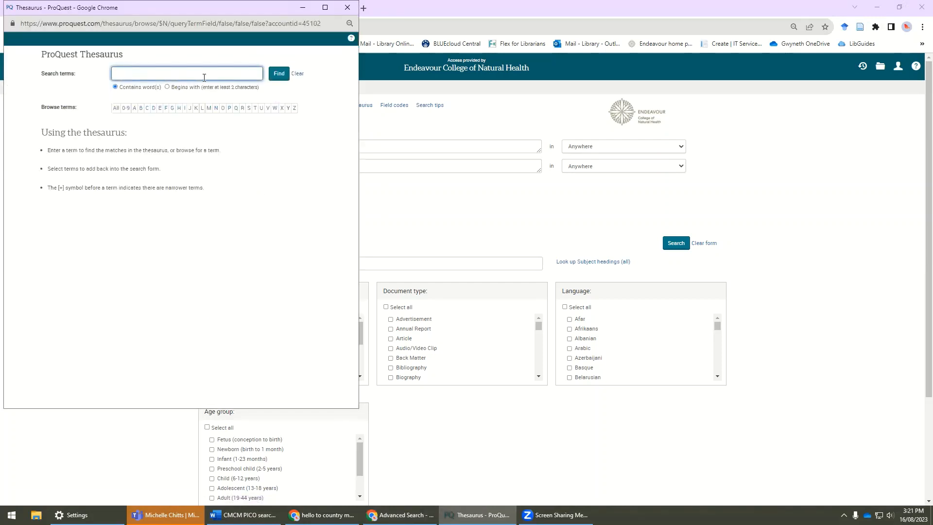
{"action": "type", "text": "middle aged men"}
{"action": "key", "text": "Return"}
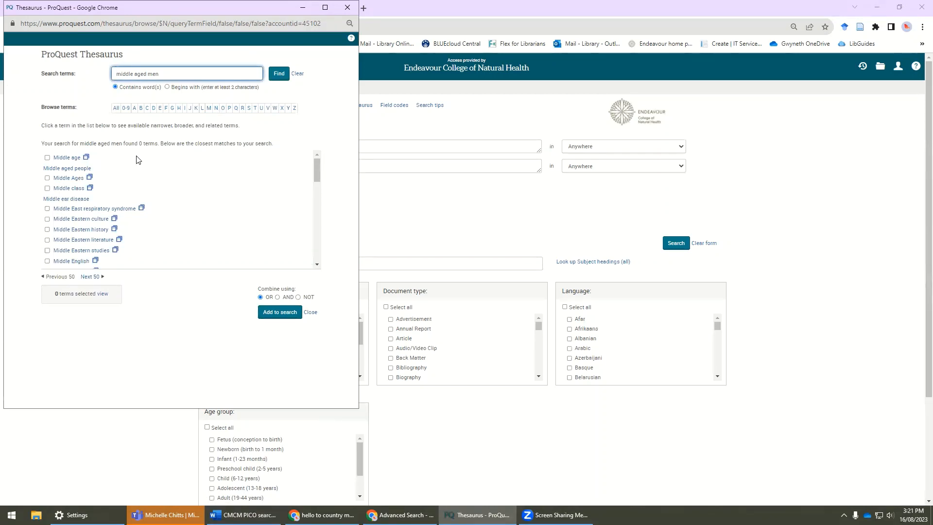
Step: Select the thesaurus term "Middle age" and add it to the search
{"action": "left_click", "coordinate": [86, 159]}
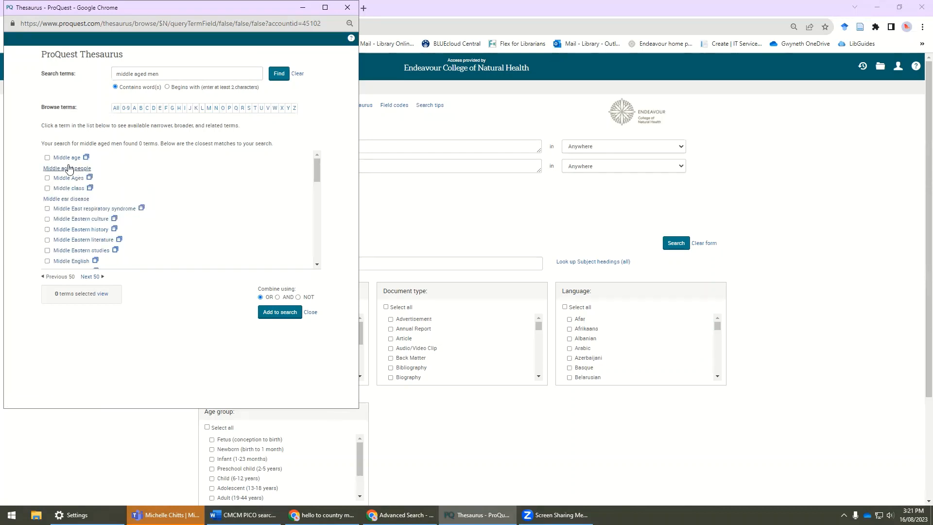
{"action": "left_click", "coordinate": [47, 158]}
{"action": "left_click", "coordinate": [269, 319]}
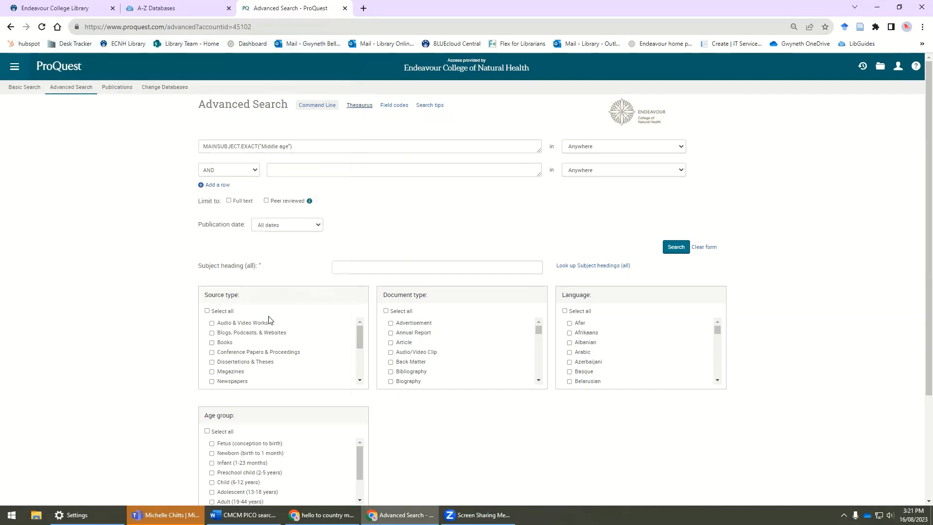
Step: Enter "middle aged men" in the second search row, combined with OR, and run the search
{"action": "left_click", "coordinate": [253, 170]}
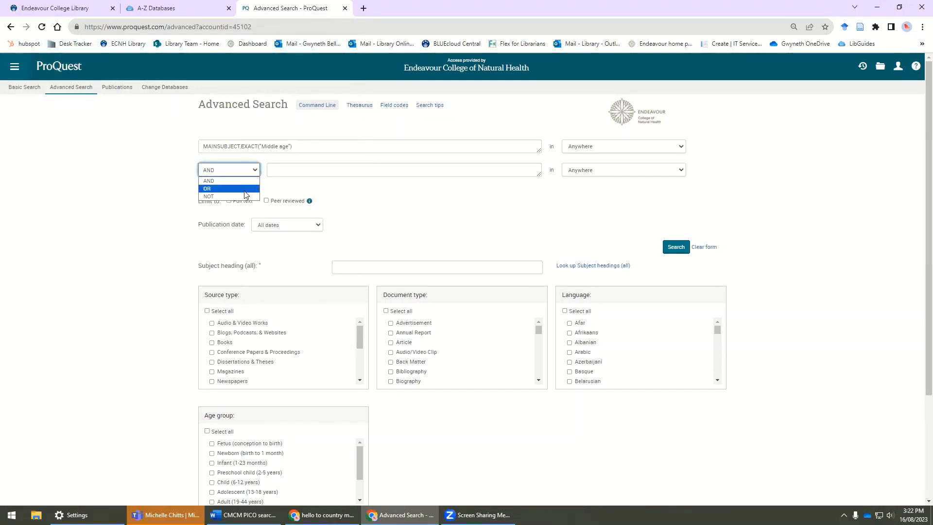
{"action": "left_click", "coordinate": [245, 189]}
{"action": "left_click", "coordinate": [299, 170]}
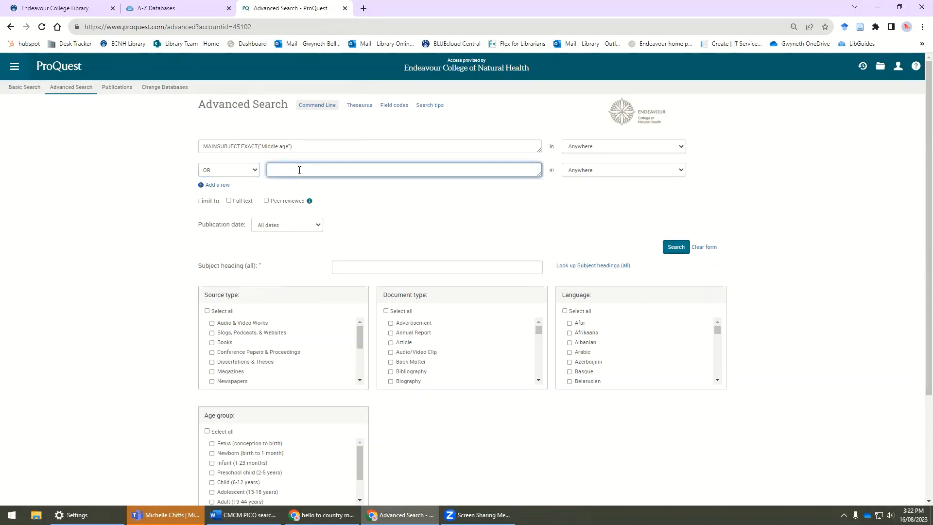
{"action": "type", "text": "middle "}
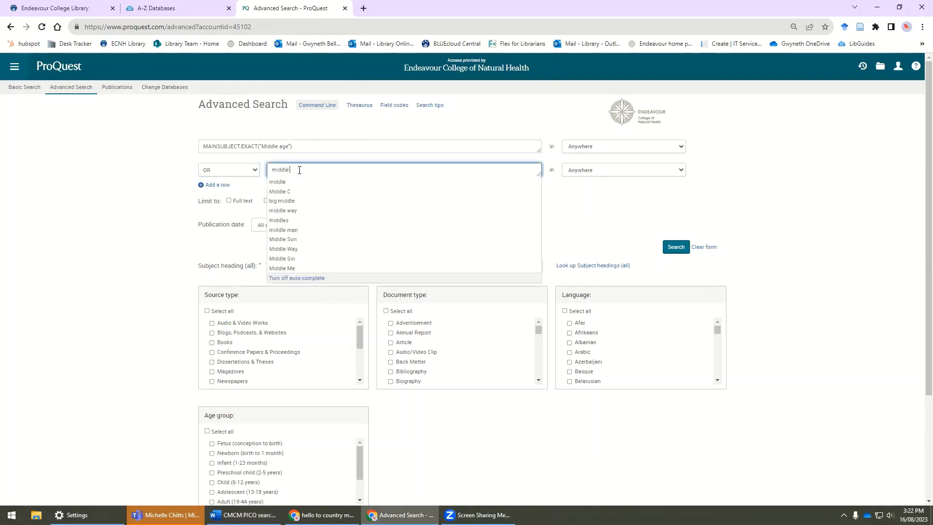
{"action": "type", "text": "aged men"}
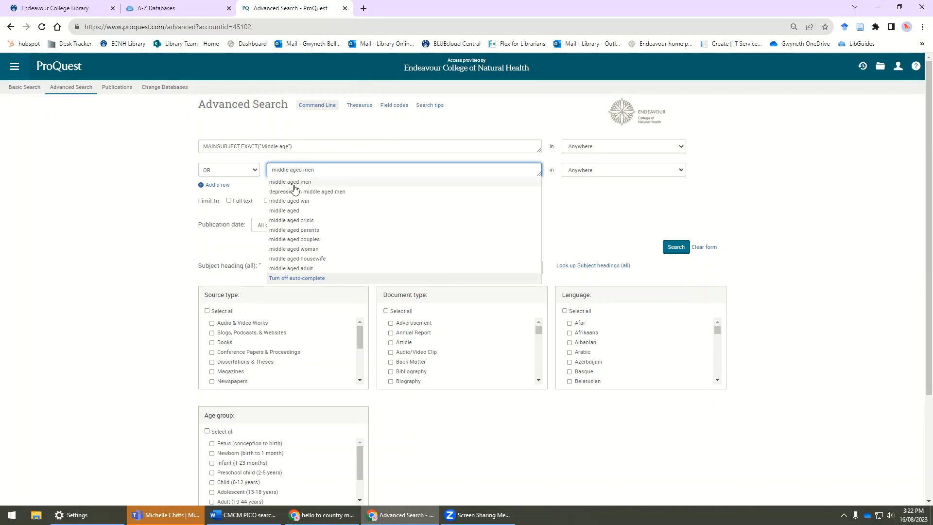
{"action": "left_click", "coordinate": [293, 185]}
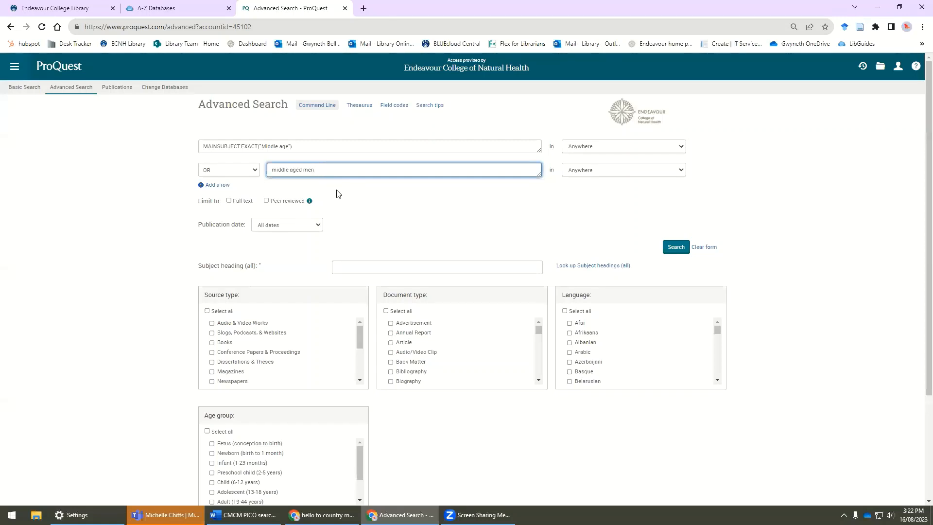
{"action": "left_click", "coordinate": [684, 251]}
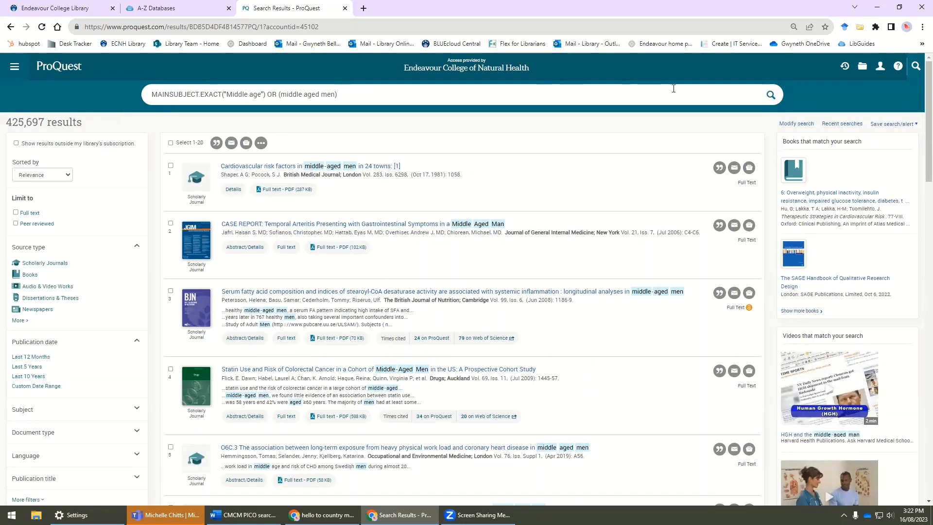
Step: Reopen the search for modification and copy "OR irritable bowel disease" from the Keyword 2 column of the Word search strategy document
{"action": "left_click", "coordinate": [796, 124]}
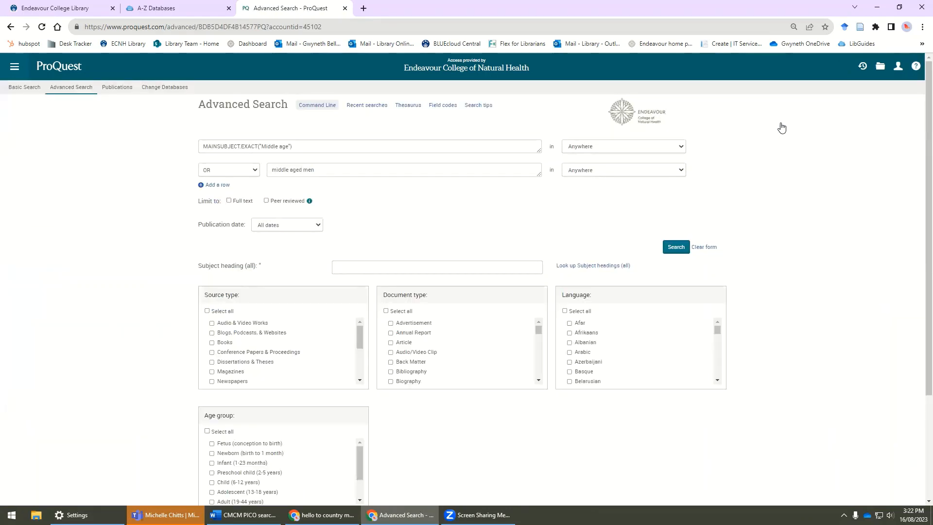
{"action": "left_click", "coordinate": [243, 514]}
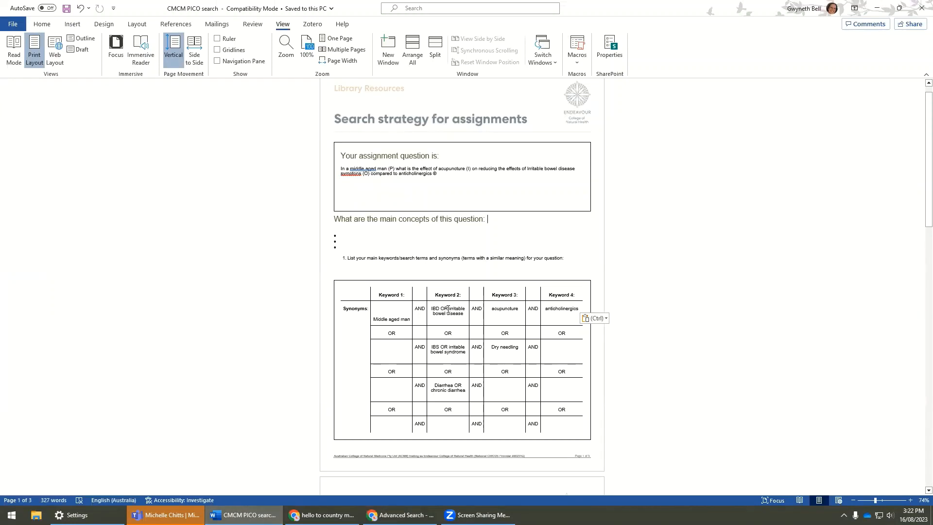
{"action": "left_click_drag", "start_coordinate": [449, 310], "coordinate": [468, 311]}
{"action": "key", "text": "ctrl+c"}
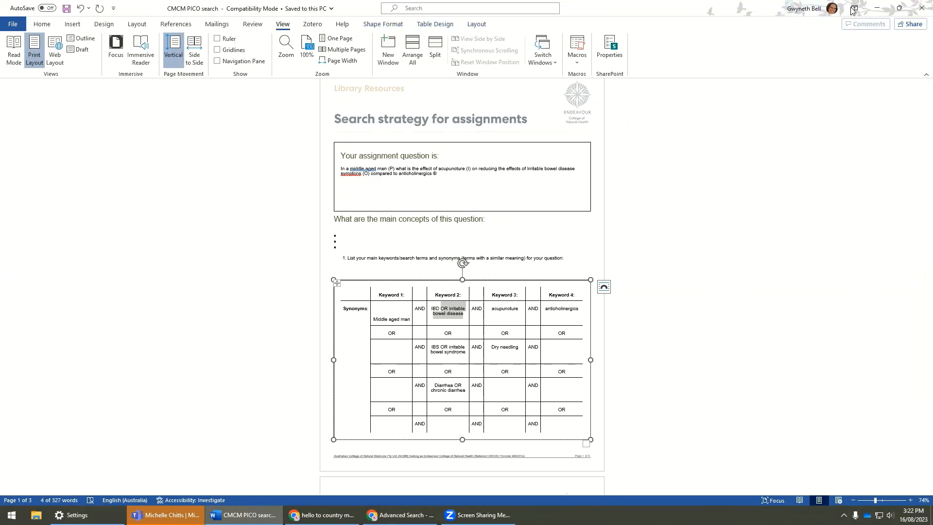
{"action": "left_click", "coordinate": [877, 8]}
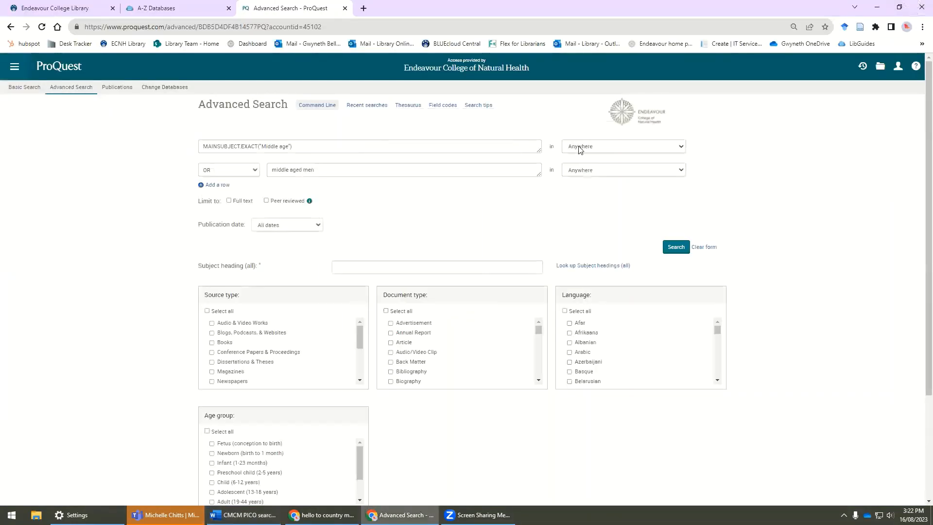
Step: Search the ProQuest Thesaurus for "irritable bowel disease", replacing the previous term and removing the copied OR
{"action": "left_click", "coordinate": [404, 106]}
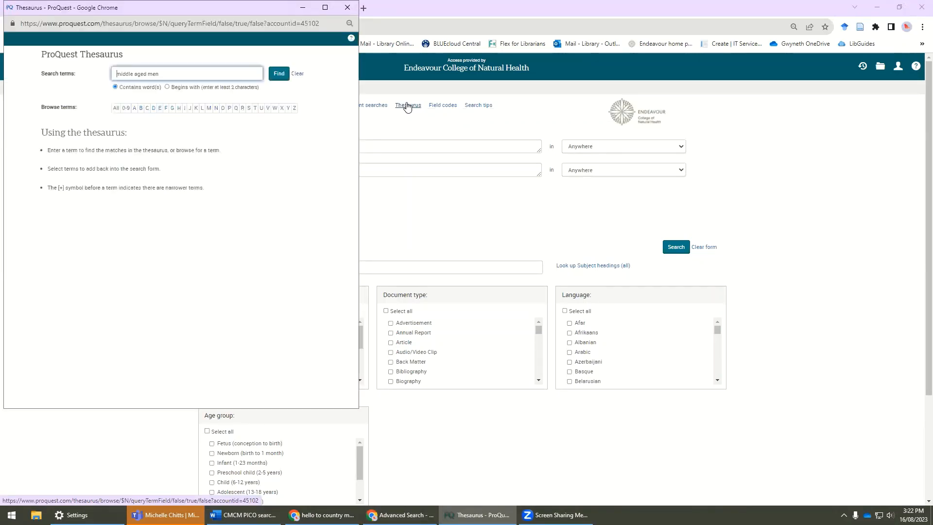
{"action": "left_click", "coordinate": [298, 76]}
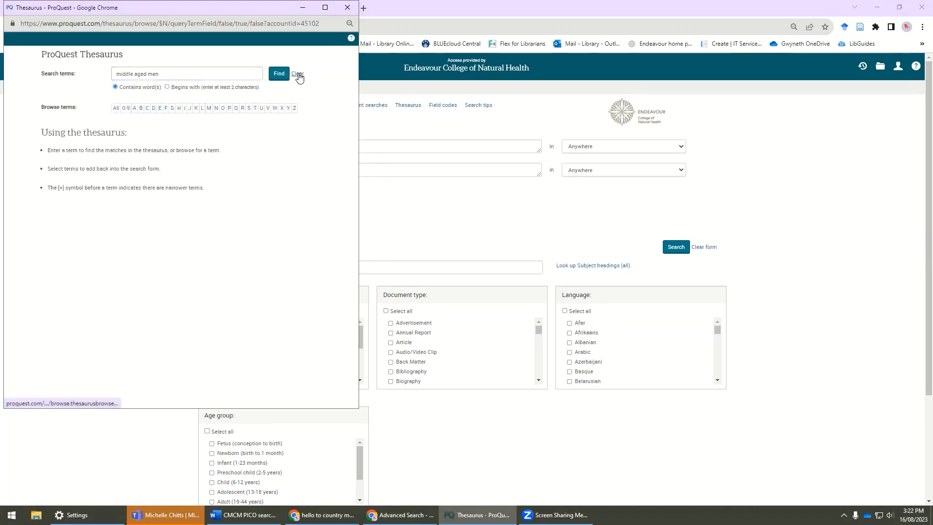
{"action": "left_click", "coordinate": [298, 76]}
{"action": "key", "text": "ctrl+v"}
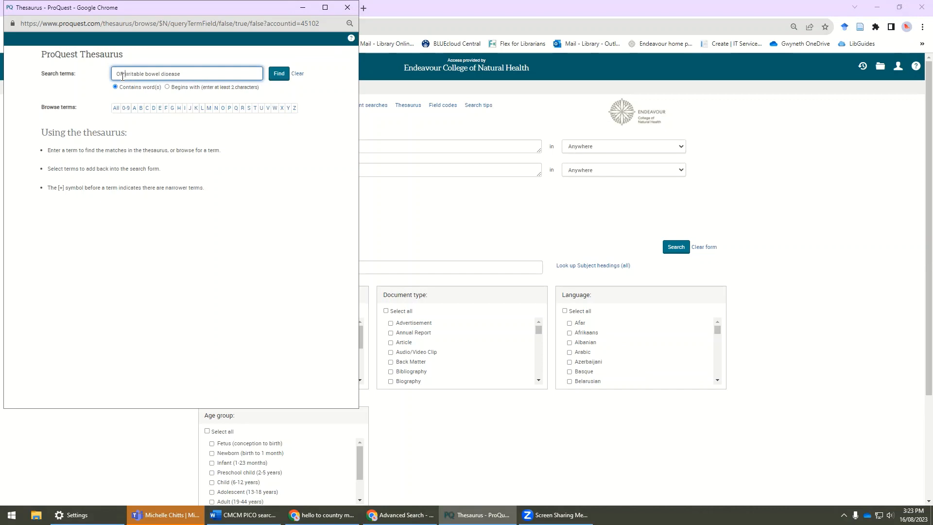
{"action": "left_click_drag", "start_coordinate": [123, 76], "coordinate": [116, 78]}
{"action": "key", "text": "BackSpace"}
{"action": "left_click", "coordinate": [280, 74]}
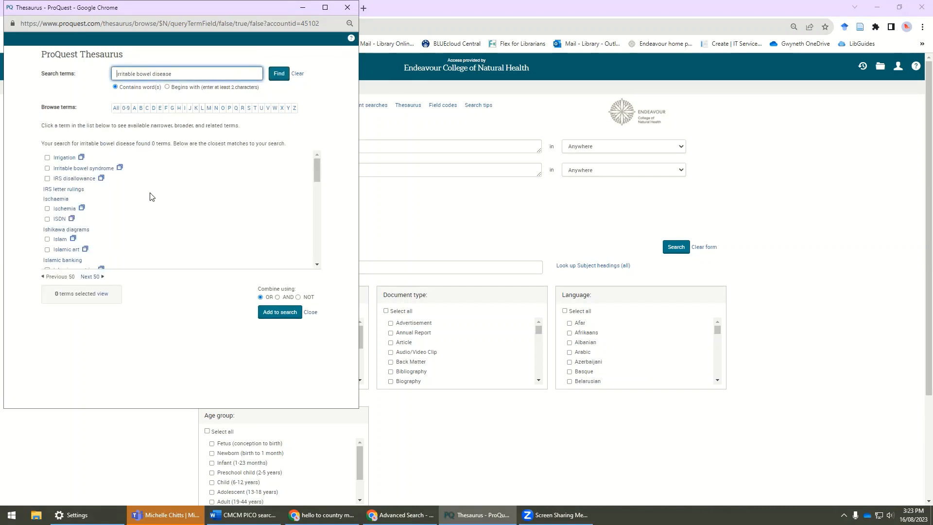
Step: Add the thesaurus term "Irritable bowel syndrome" with its related terms Diarrhea and Inflammatory bowel disease to the search, combined using OR
{"action": "left_click", "coordinate": [47, 169]}
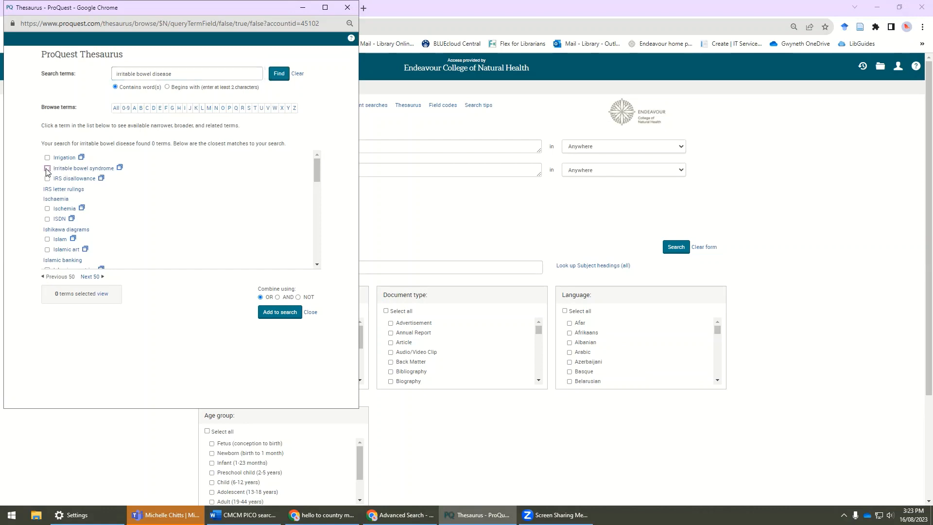
{"action": "left_click", "coordinate": [119, 170]}
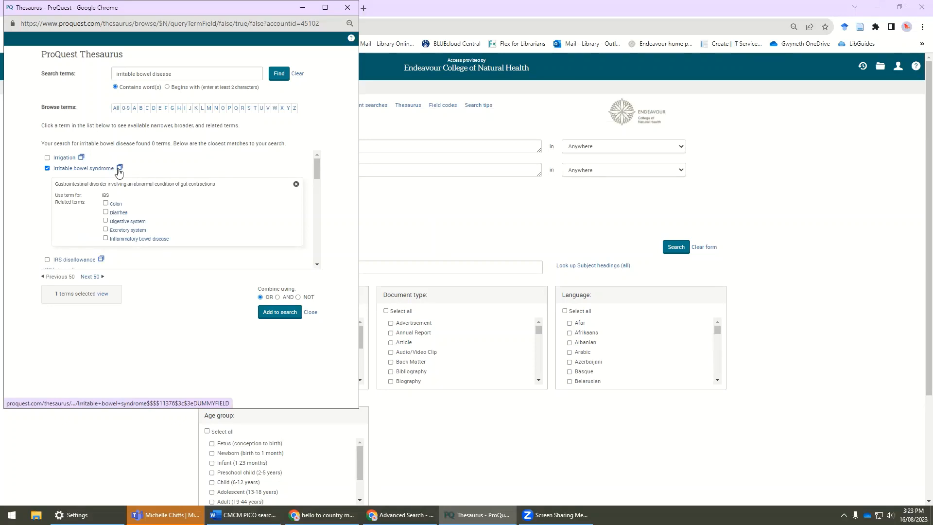
{"action": "left_click", "coordinate": [106, 213]}
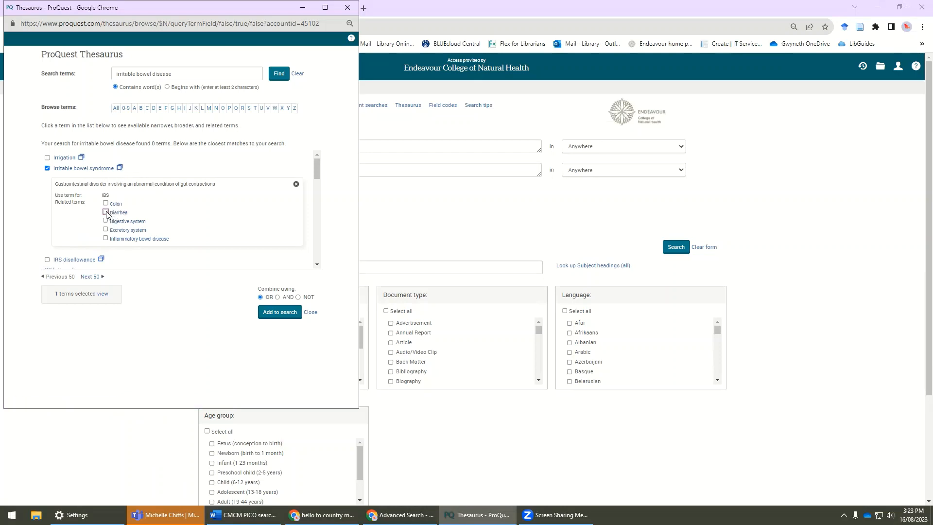
{"action": "left_click", "coordinate": [106, 239]}
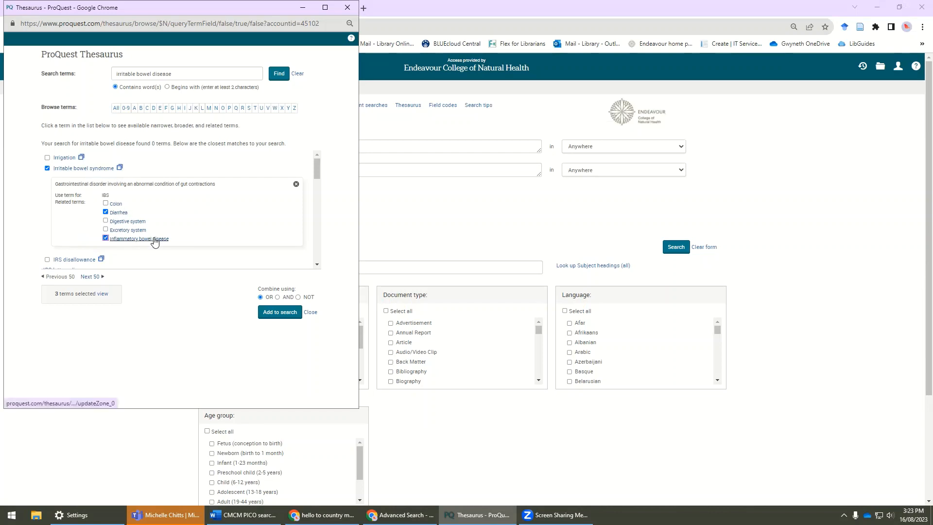
{"action": "left_click", "coordinate": [280, 312]}
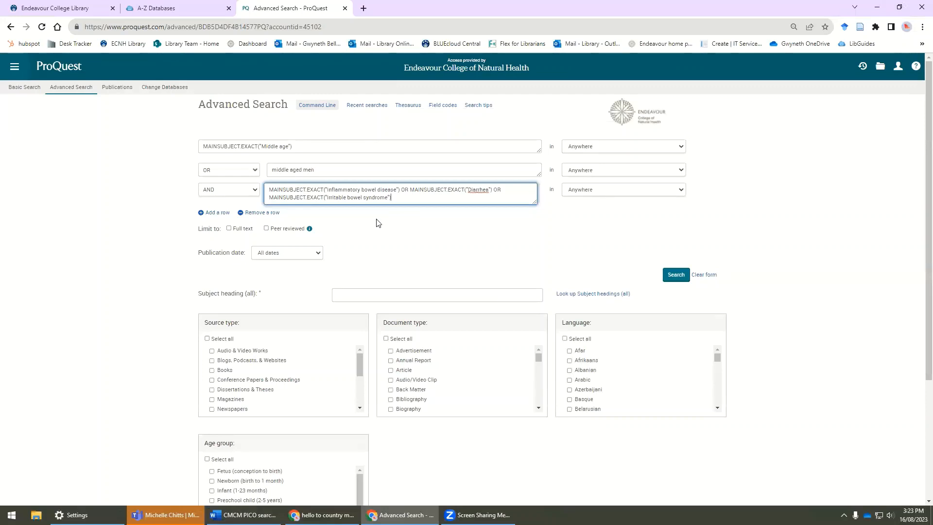
Step: Add another row to the search and copy "chronic diarrhea" from the Keyword 2 column of the Word search strategy document
{"action": "left_click", "coordinate": [217, 215]}
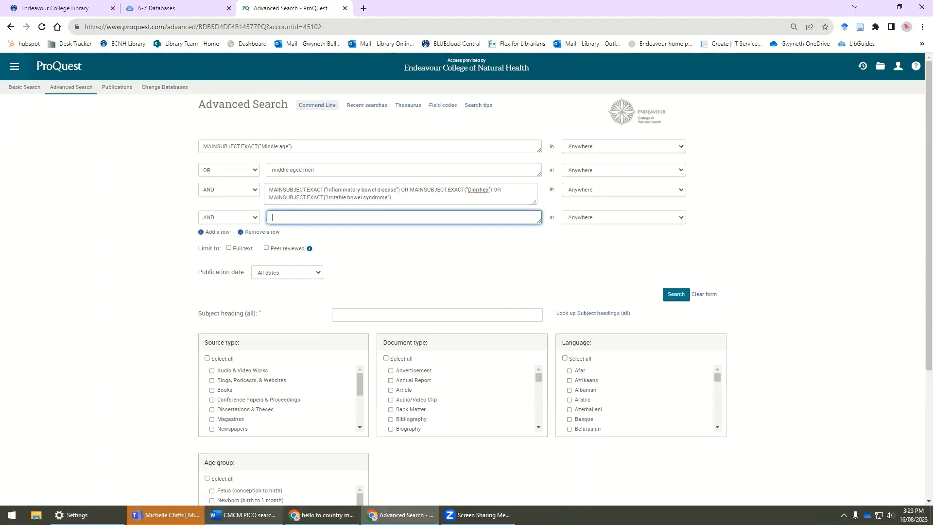
{"action": "left_click", "coordinate": [243, 515]}
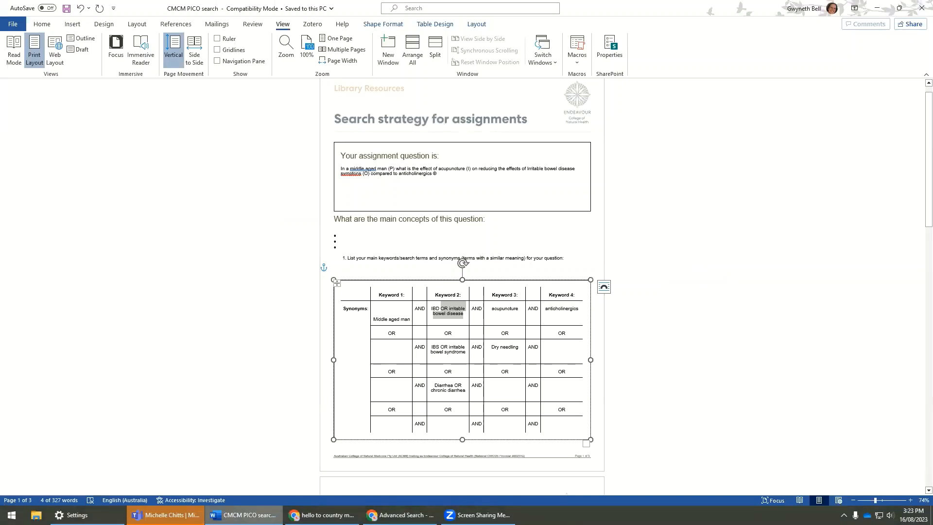
{"action": "left_click", "coordinate": [241, 380]}
{"action": "left_click", "coordinate": [433, 389]}
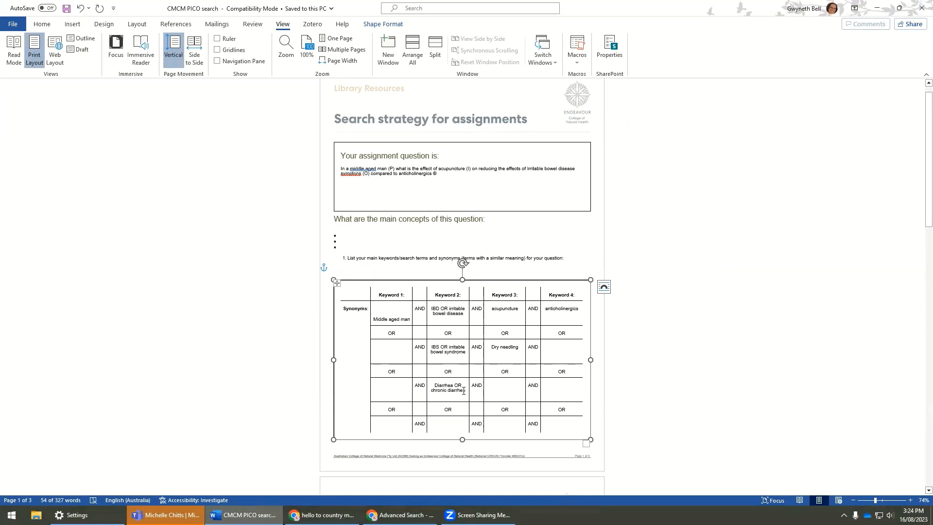
{"action": "left_click_drag", "start_coordinate": [466, 392], "coordinate": [431, 395]}
{"action": "key", "text": "ctrl+c"}
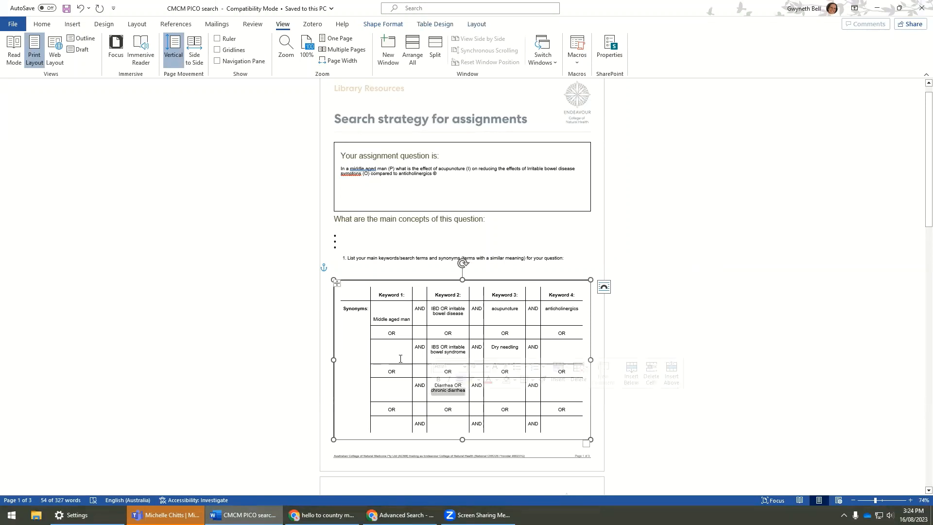
{"action": "left_click", "coordinate": [877, 8]}
Step: Search the ProQuest Thesaurus for "chronic diarrhea", replacing the previous term, and look through the closest matches
{"action": "left_click", "coordinate": [407, 106]}
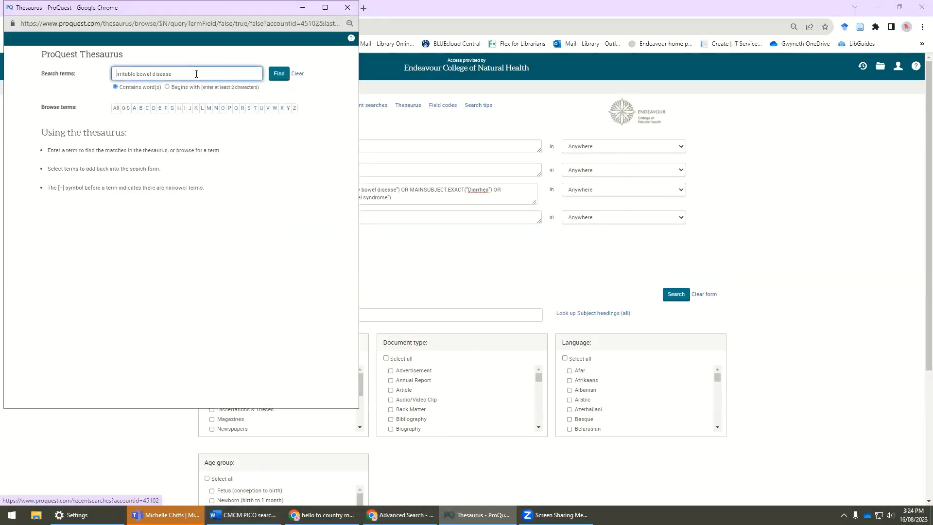
{"action": "left_click", "coordinate": [298, 75]}
{"action": "left_click", "coordinate": [218, 76]}
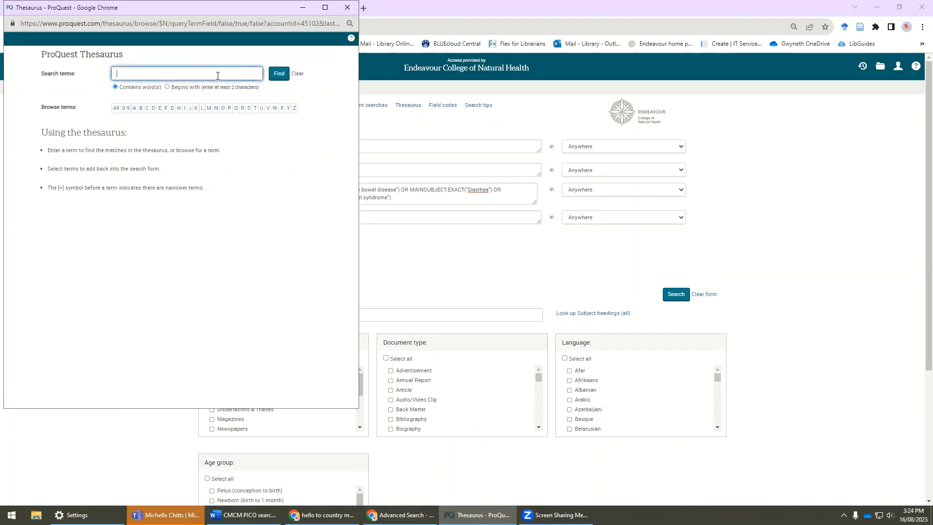
{"action": "key", "text": "ctrl+v"}
{"action": "left_click", "coordinate": [277, 75]}
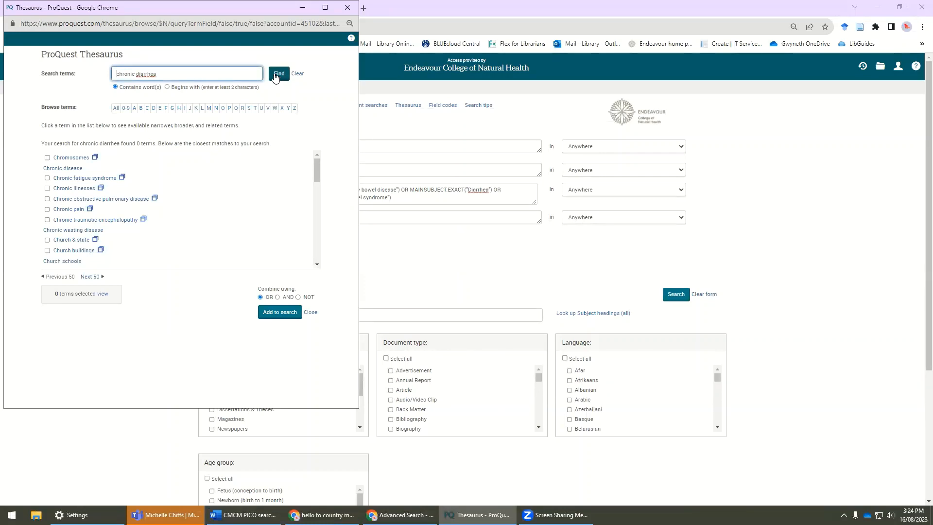
{"action": "scroll", "coordinate": [182, 218], "scroll_direction": "down", "scroll_amount": 2}
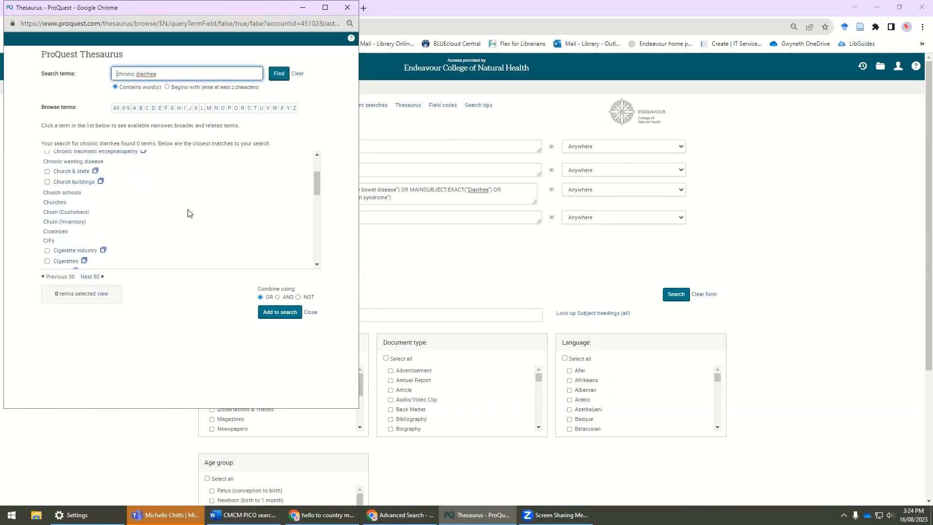
{"action": "scroll", "coordinate": [188, 212], "scroll_direction": "up", "scroll_amount": 2}
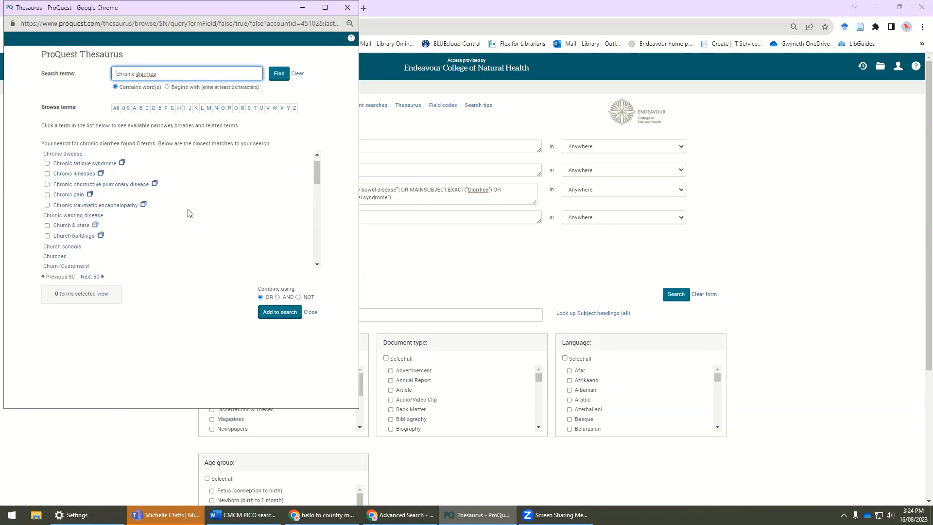
Step: Copy "chronic diarrhea" out of the thesaurus search, close the thesaurus and paste the term as a keyword into the empty search row
{"action": "left_click_drag", "start_coordinate": [156, 74], "coordinate": [114, 75]}
{"action": "key", "text": "ctrl+c"}
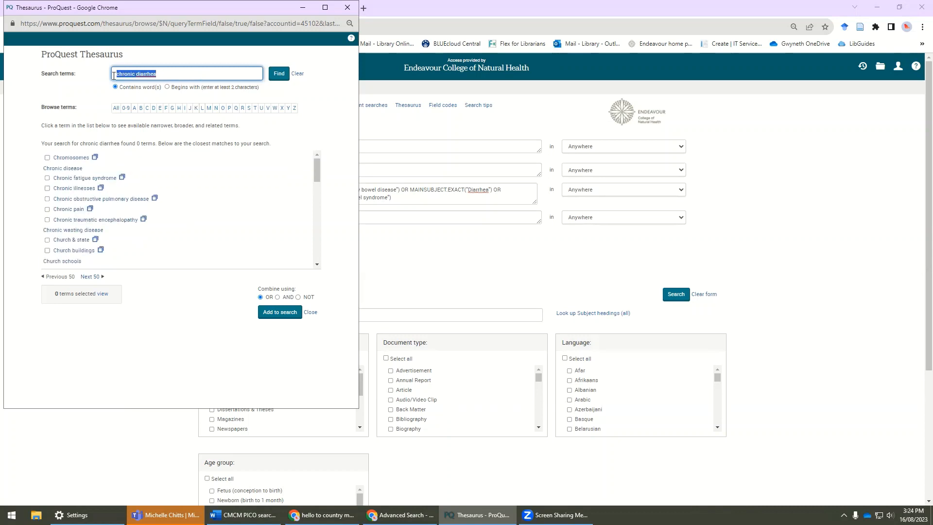
{"action": "key", "text": "BackSpace"}
{"action": "left_click", "coordinate": [296, 74]}
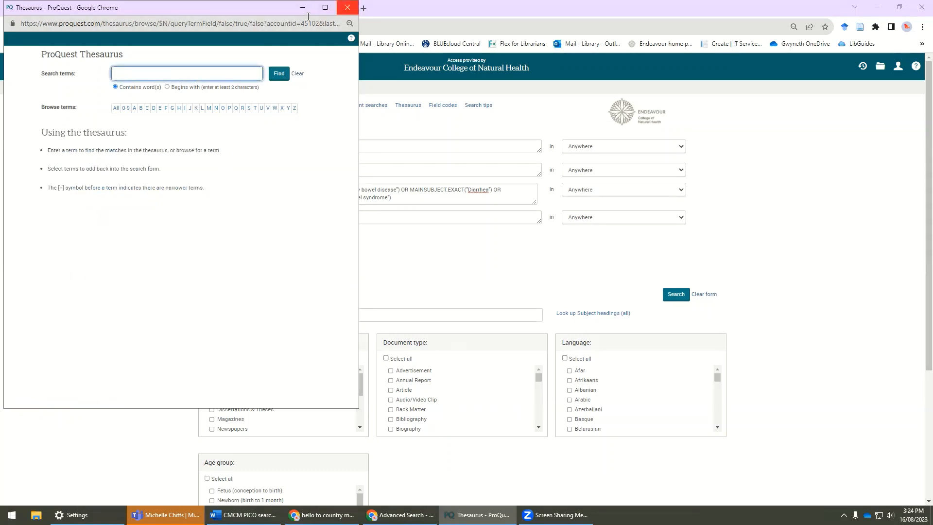
{"action": "left_click", "coordinate": [347, 8]}
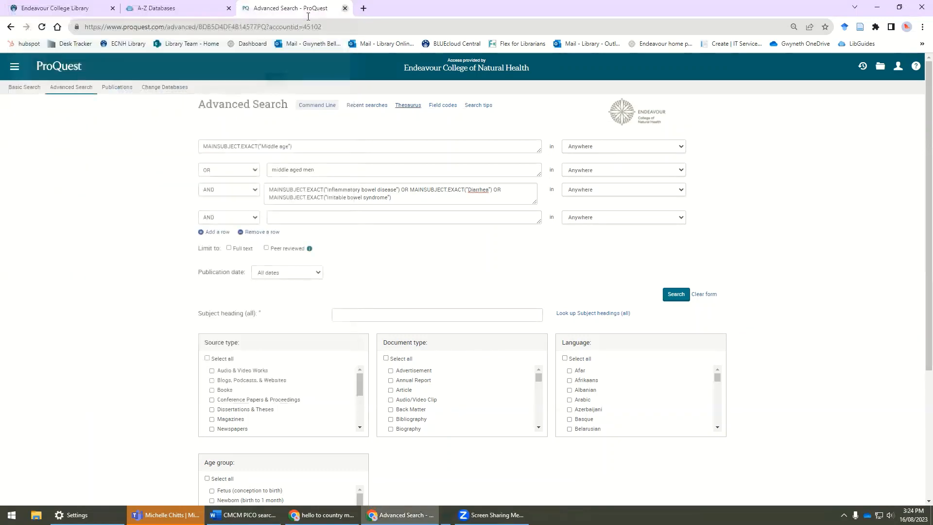
{"action": "left_click", "coordinate": [283, 214]}
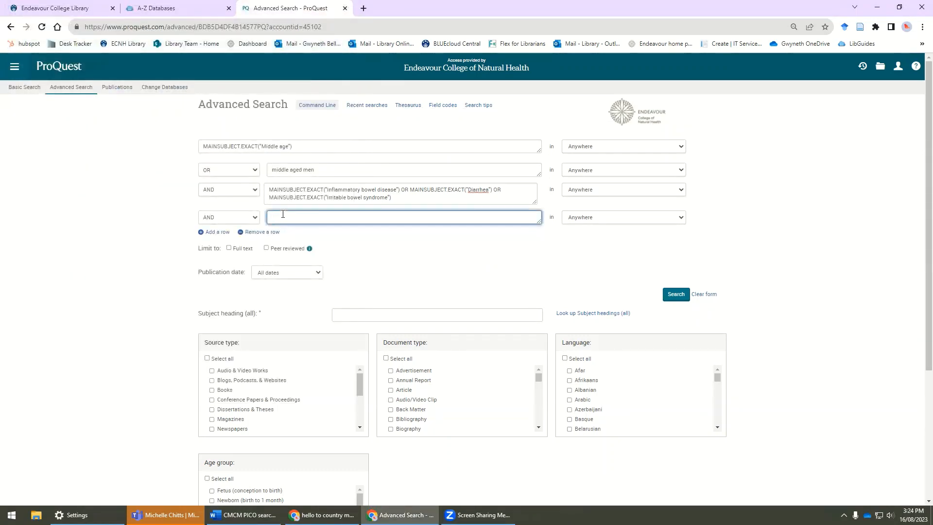
{"action": "key", "text": "ctrl+v"}
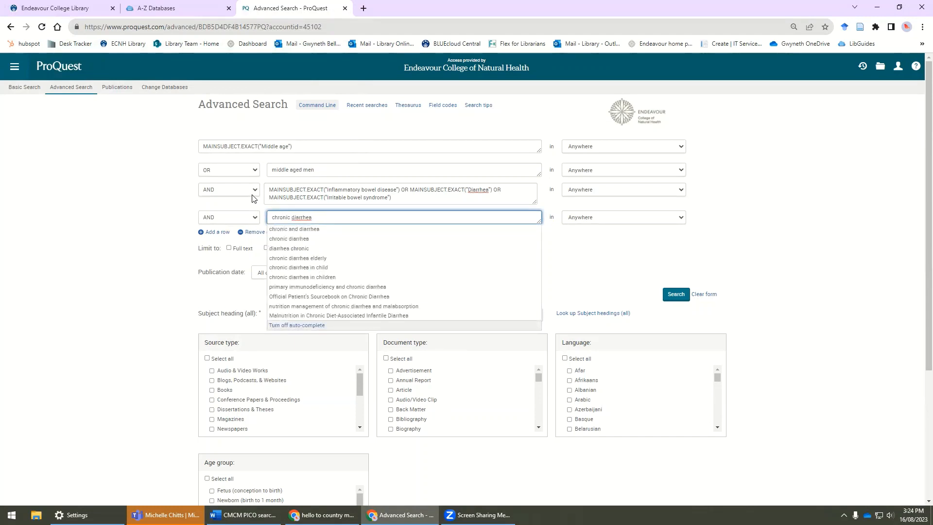
Step: Set the operator of the chronic diarrhea row to OR and that of the bowel disease thesaurus row to AND
{"action": "left_click", "coordinate": [251, 191]}
{"action": "left_click", "coordinate": [239, 208]}
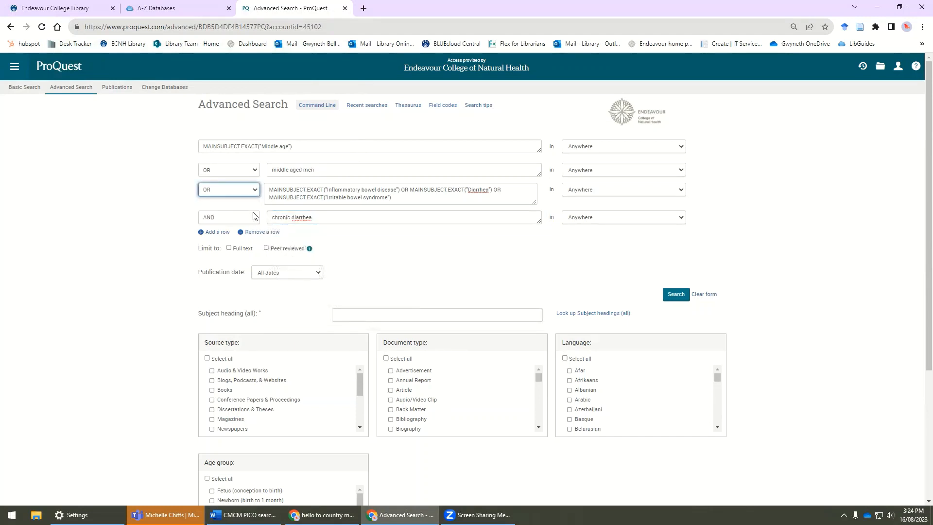
{"action": "left_click", "coordinate": [253, 217]}
{"action": "left_click", "coordinate": [247, 236]}
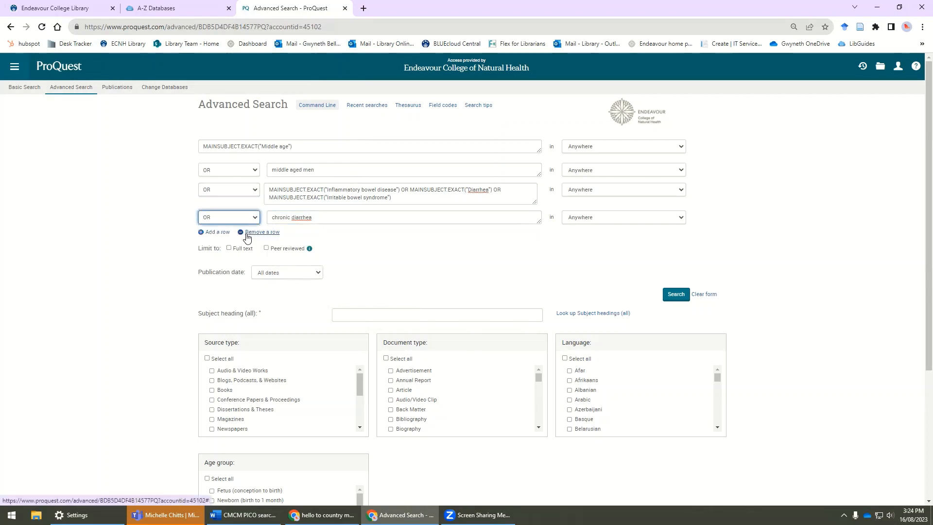
{"action": "left_click", "coordinate": [253, 190]}
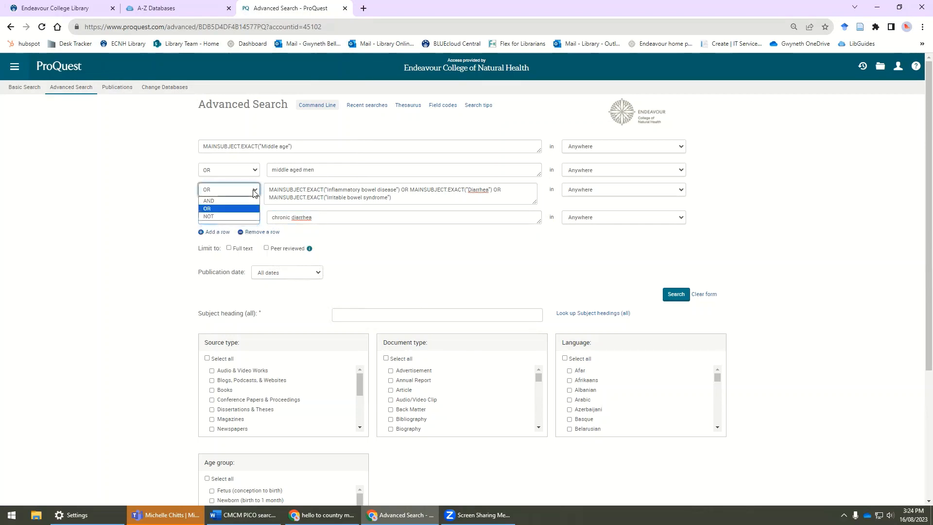
{"action": "left_click", "coordinate": [251, 201]}
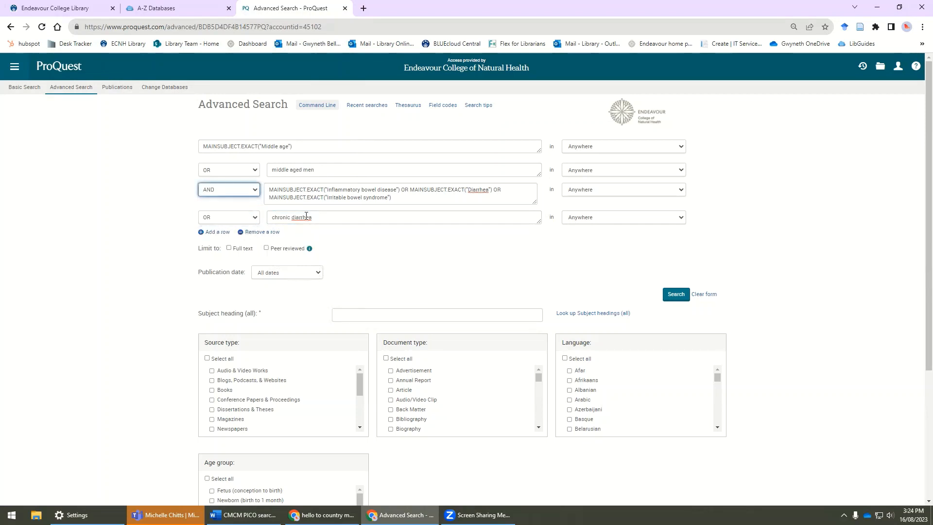
Step: Append OR and all Keyword 2 terms from the Word search strategy document, from IBD to chronic diarrhea, to the chronic diarrhea row
{"action": "left_click", "coordinate": [322, 217]}
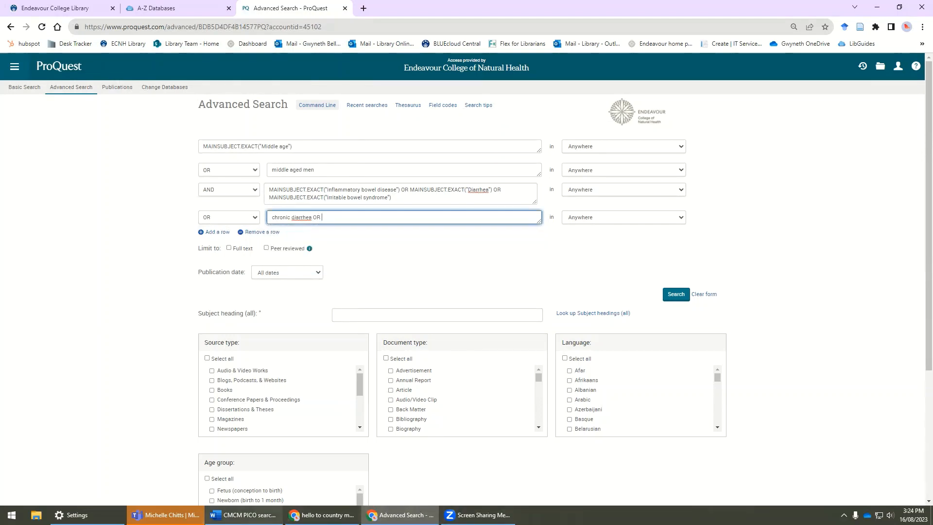
{"action": "left_click", "coordinate": [244, 515]}
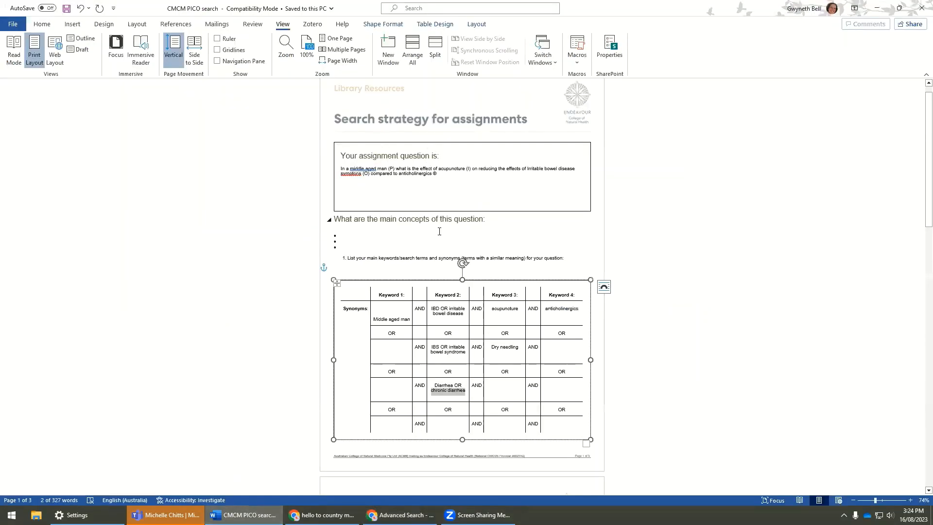
{"action": "left_click", "coordinate": [463, 404]}
{"action": "left_click_drag", "start_coordinate": [453, 386], "coordinate": [429, 315]}
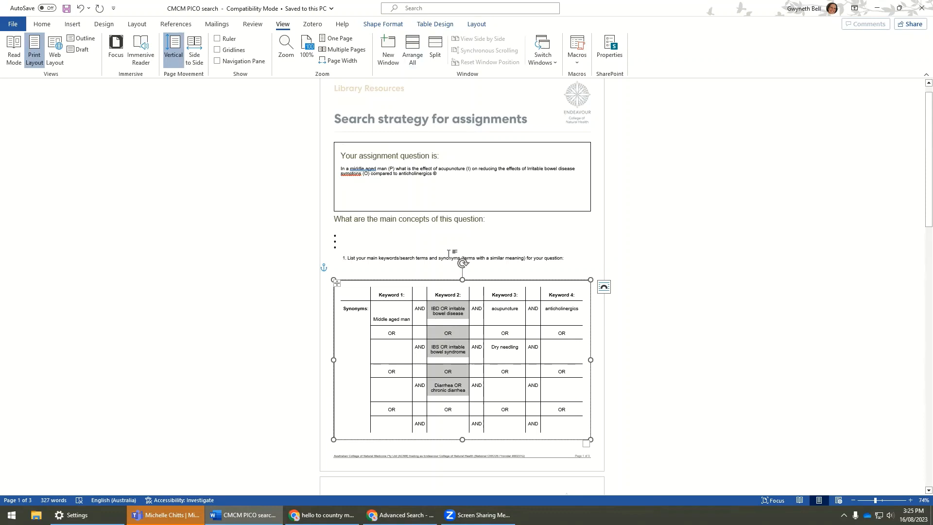
{"action": "left_click", "coordinate": [877, 8]}
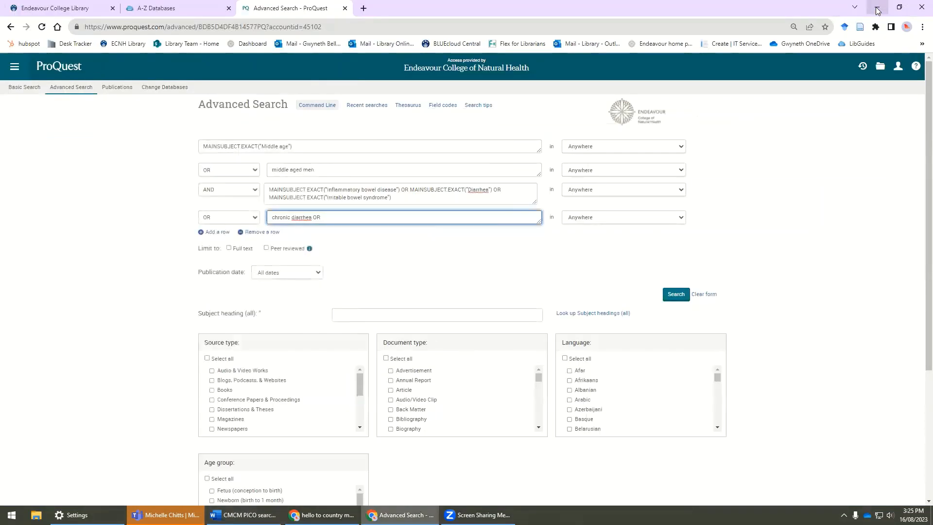
{"action": "type", "text": "IBS OR irritable bowel syndrome OR Diarrhea OR chronic diarrhea"}
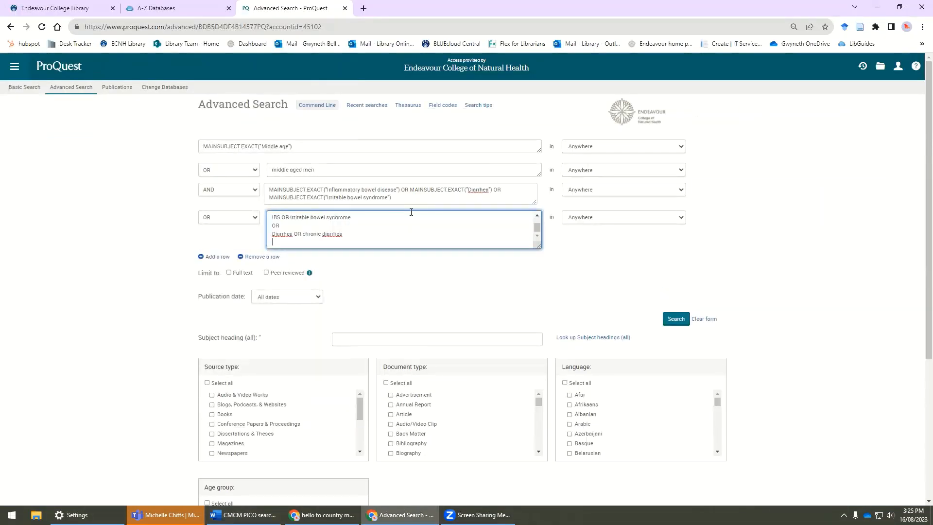
Step: Review the combined irritable bowel keywords in the fourth row and run the search
{"action": "left_click", "coordinate": [611, 275]}
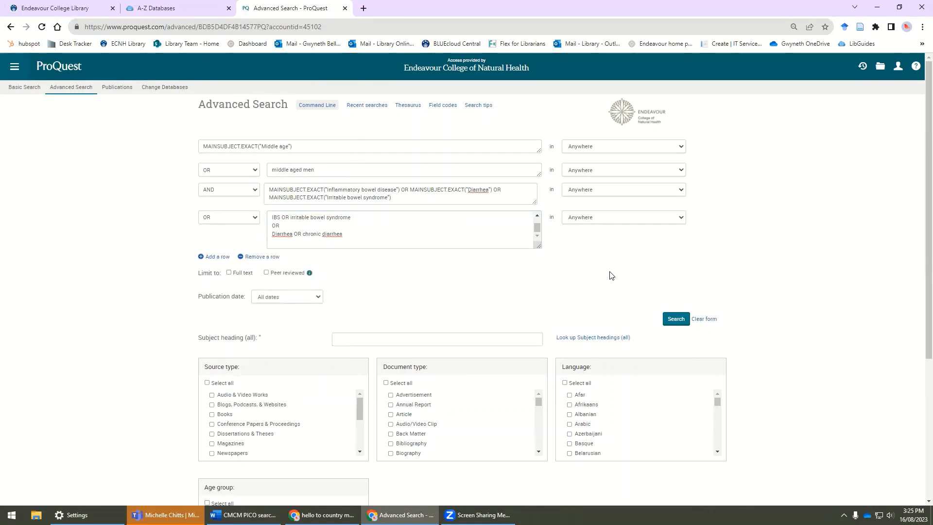
{"action": "scroll", "coordinate": [335, 235], "scroll_direction": "up", "scroll_amount": 1}
{"action": "scroll", "coordinate": [336, 236], "scroll_direction": "up", "scroll_amount": 1}
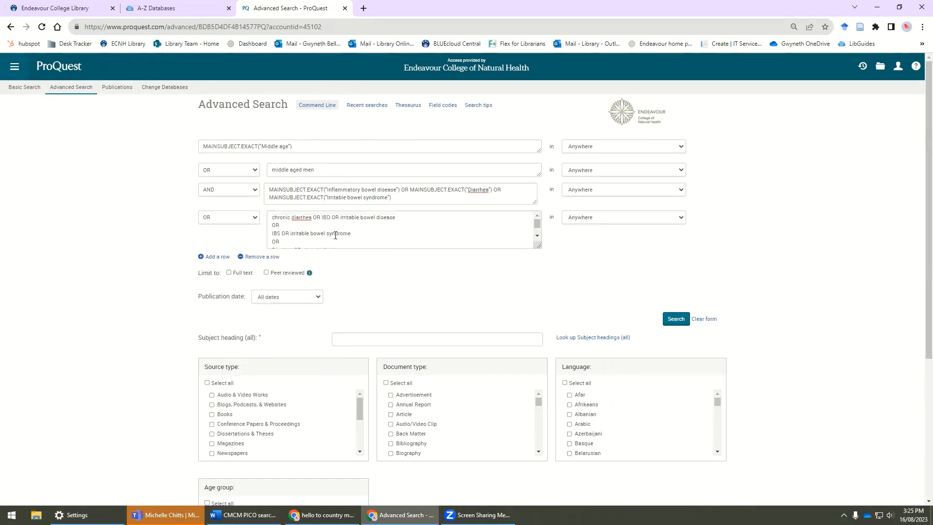
{"action": "scroll", "coordinate": [367, 217], "scroll_direction": "down", "scroll_amount": 2}
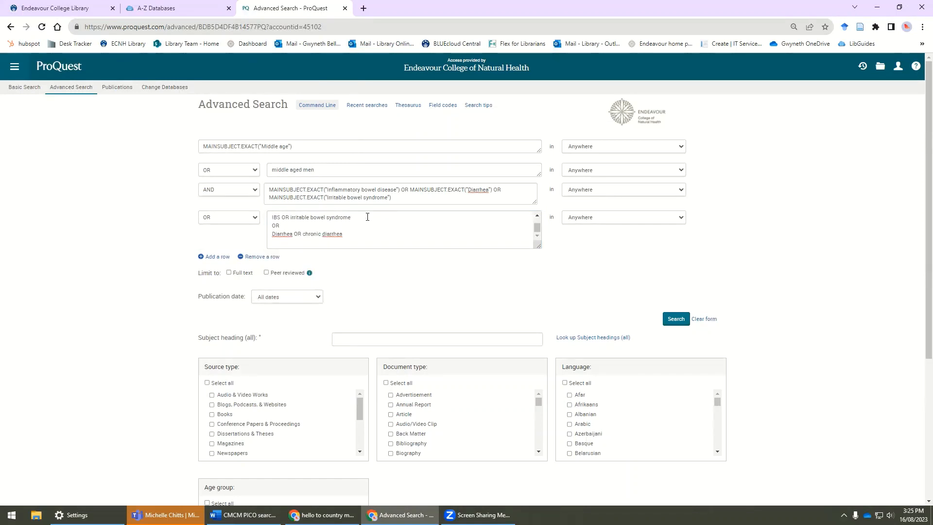
{"action": "left_click", "coordinate": [680, 323]}
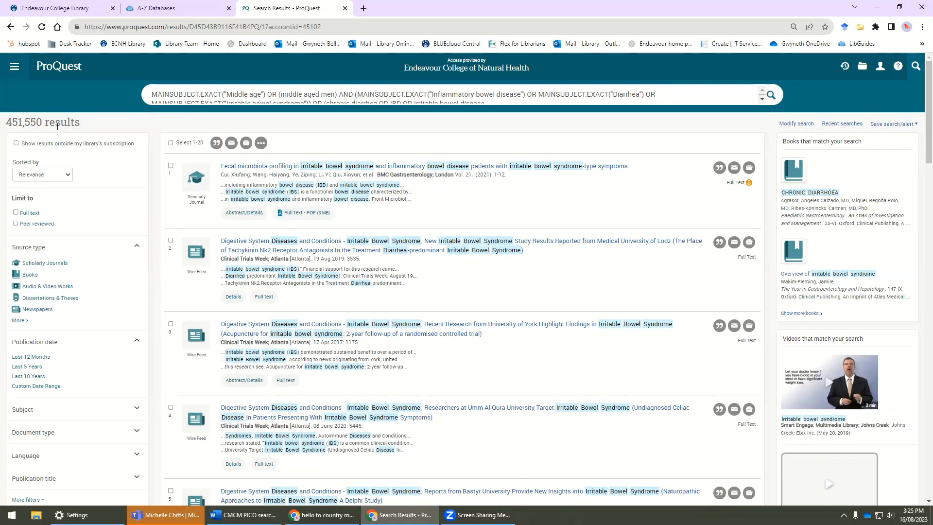
{"action": "scroll", "coordinate": [724, 95], "scroll_direction": "down", "scroll_amount": 1}
Step: Reopen the search for modification, add another row and check the Keyword 3 terms in the Word search strategy document
{"action": "left_click", "coordinate": [787, 125]}
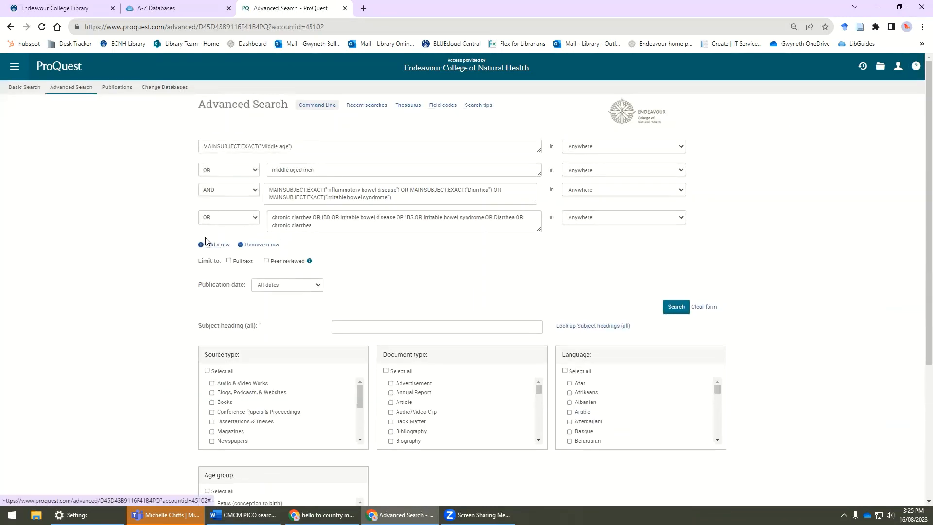
{"action": "left_click", "coordinate": [206, 240]}
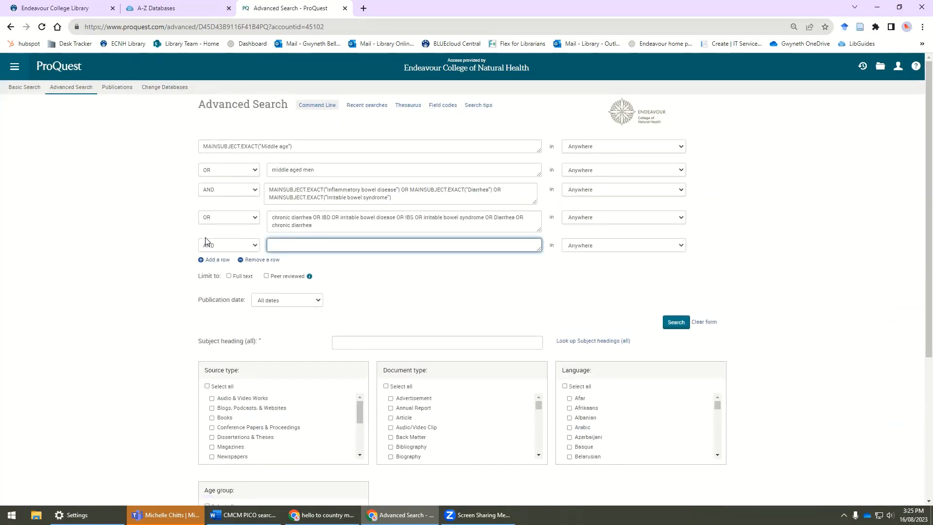
{"action": "left_click", "coordinate": [243, 515]}
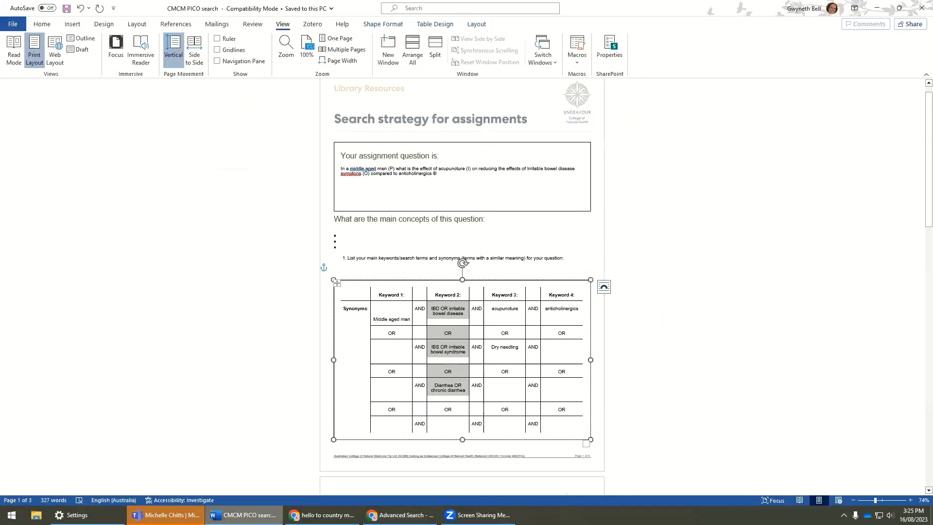
{"action": "left_click", "coordinate": [518, 312]}
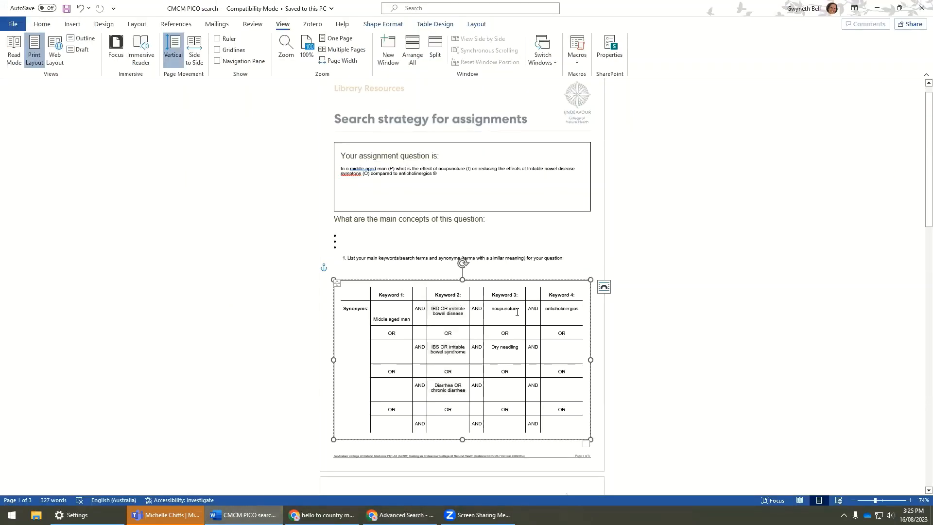
{"action": "left_click", "coordinate": [878, 8]}
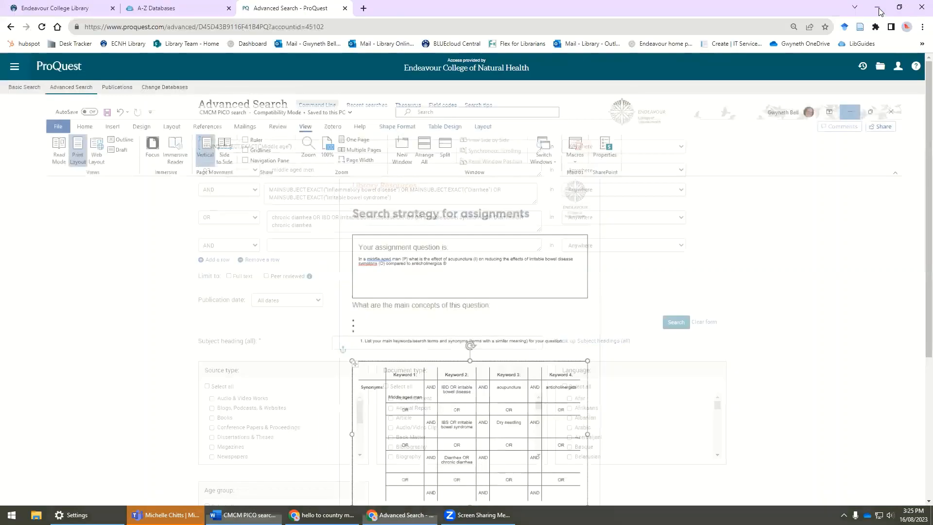
Step: Search the thesaurus for "acupuncture", view the related terms and add only the term "Acupuncture" to the search
{"action": "left_click", "coordinate": [412, 105]}
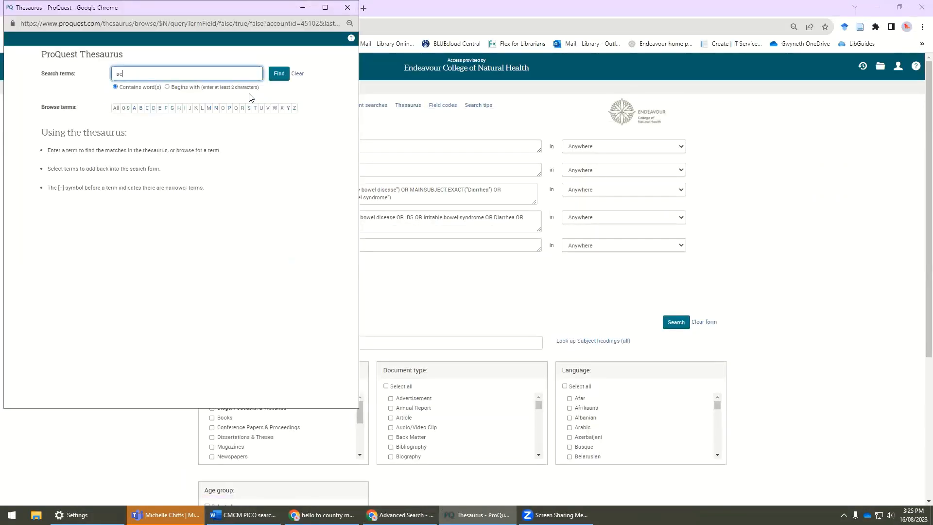
{"action": "type", "text": "acupuncture"}
{"action": "left_click", "coordinate": [275, 73]}
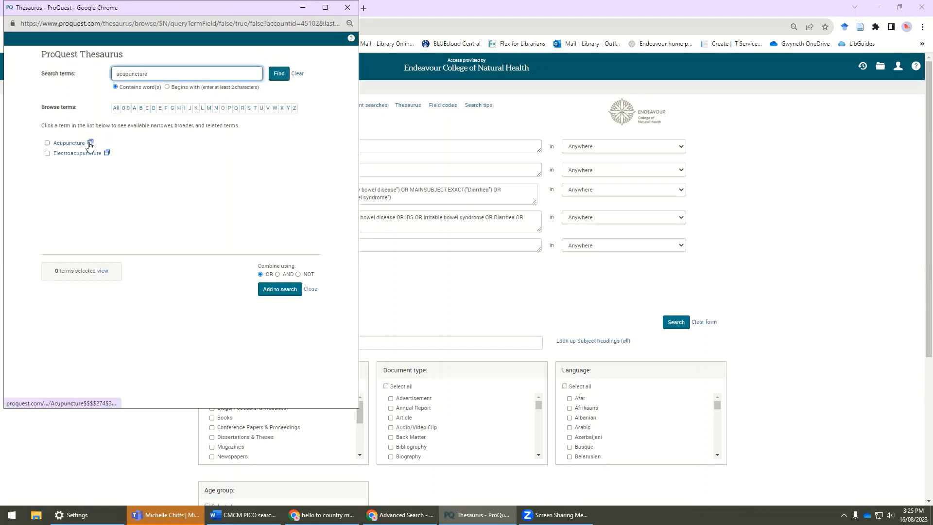
{"action": "left_click", "coordinate": [90, 143]}
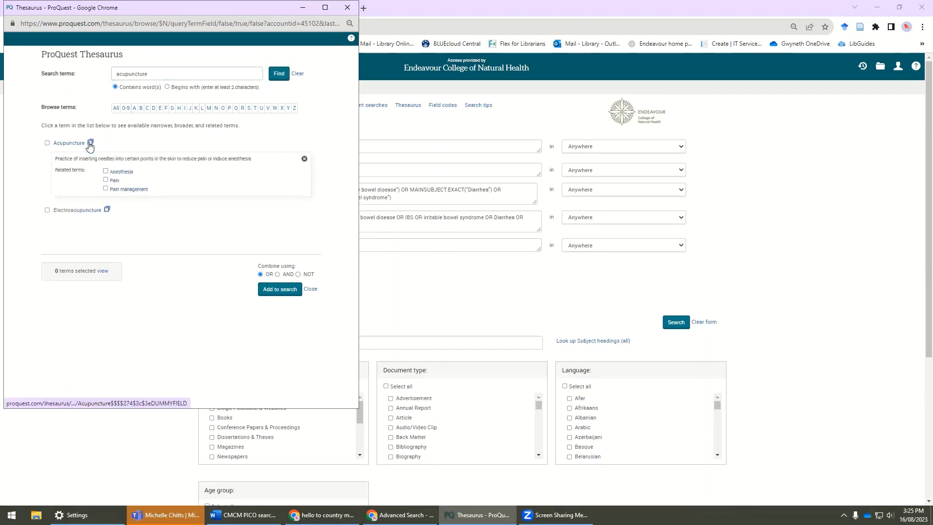
{"action": "left_click", "coordinate": [47, 143]}
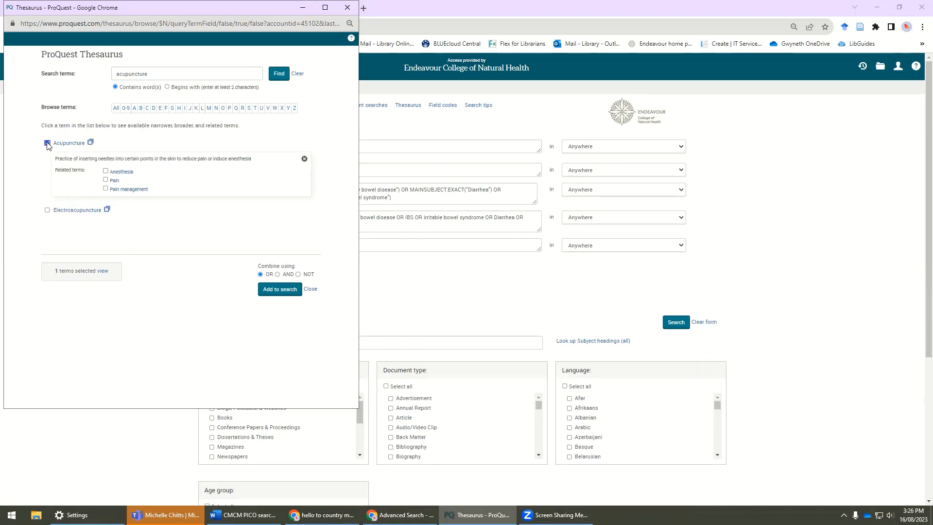
{"action": "left_click", "coordinate": [266, 289]}
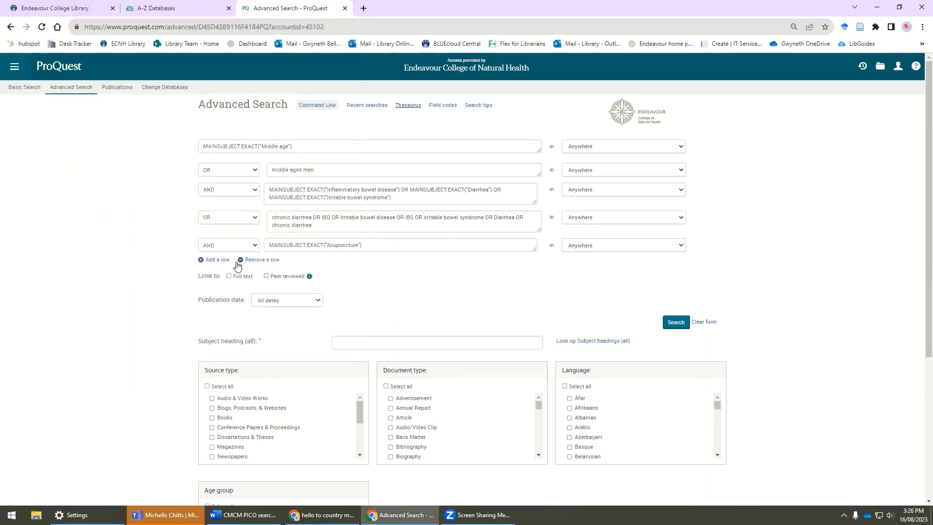
Step: Add a sixth search row below the Acupuncture subject heading and set its operator to OR
{"action": "left_click", "coordinate": [209, 261]}
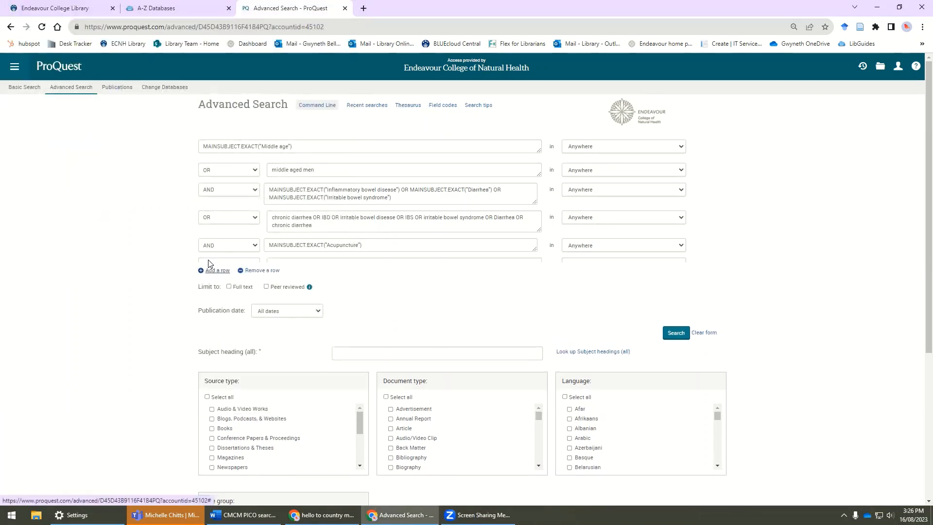
{"action": "left_click", "coordinate": [253, 265]}
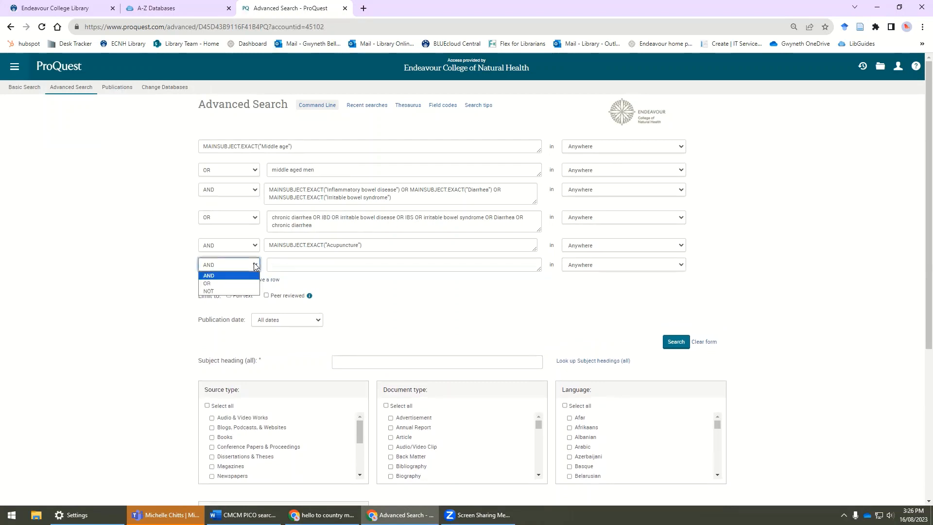
{"action": "left_click", "coordinate": [215, 284]}
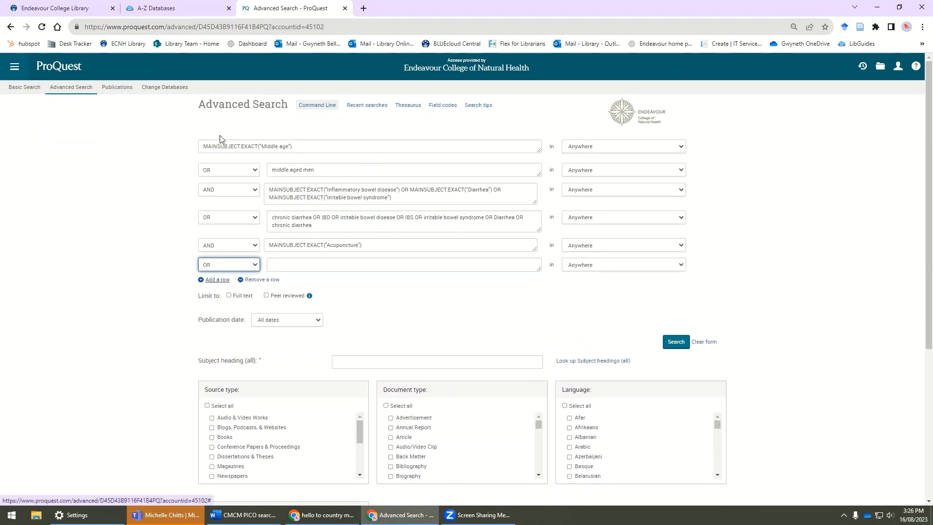
Step: Search the ProQuest thesaurus for "dry needling"
{"action": "left_click", "coordinate": [407, 111]}
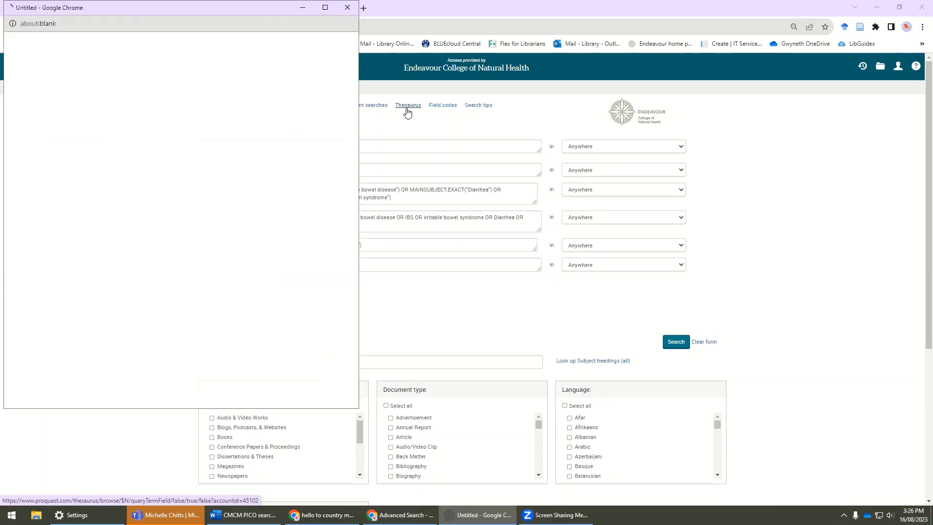
{"action": "left_click", "coordinate": [297, 74]}
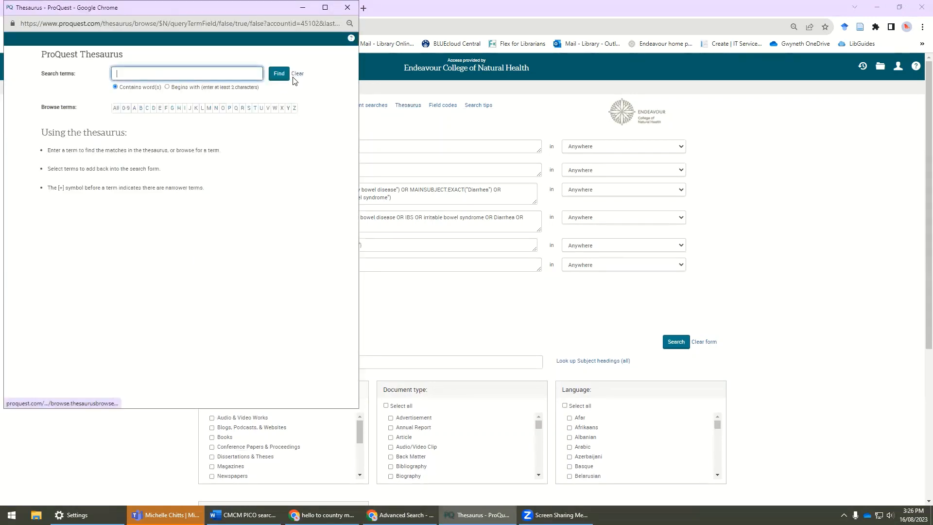
{"action": "type", "text": "dry "}
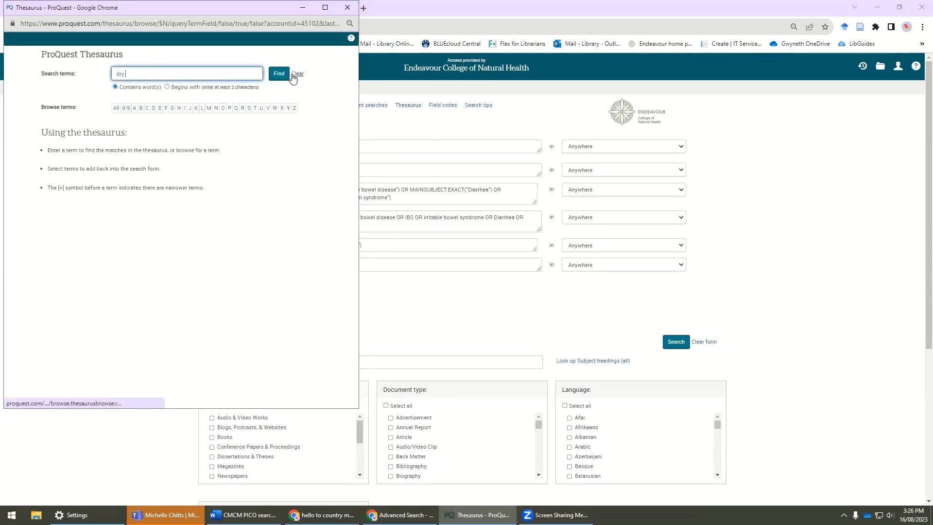
{"action": "type", "text": "needling"}
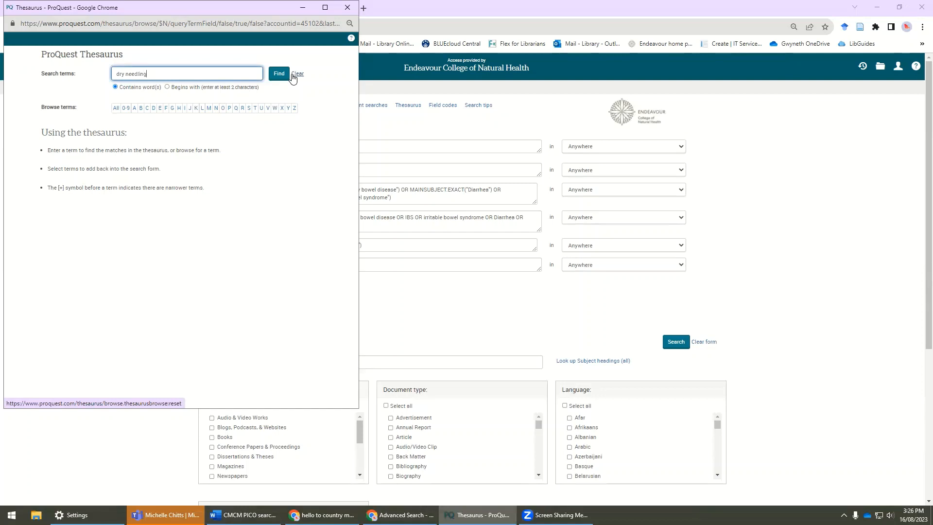
{"action": "key", "text": "Return"}
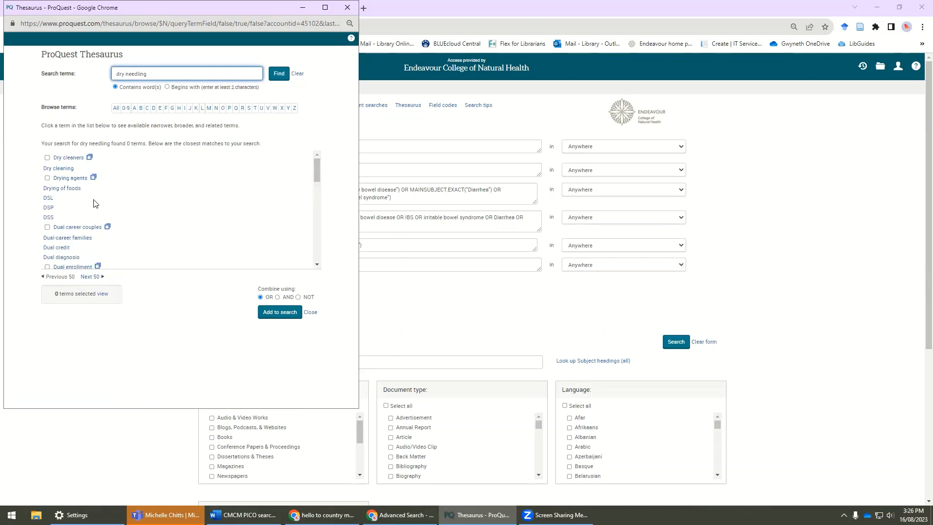
Step: Close the thesaurus without adding a term and enter "dry needling OR acupuncture" as keywords in the sixth row
{"action": "left_click_drag", "start_coordinate": [147, 74], "coordinate": [104, 74]}
{"action": "key", "text": "ctrl+c"}
{"action": "key", "text": "BackSpace"}
{"action": "left_click", "coordinate": [315, 314]}
{"action": "left_click", "coordinate": [286, 267]}
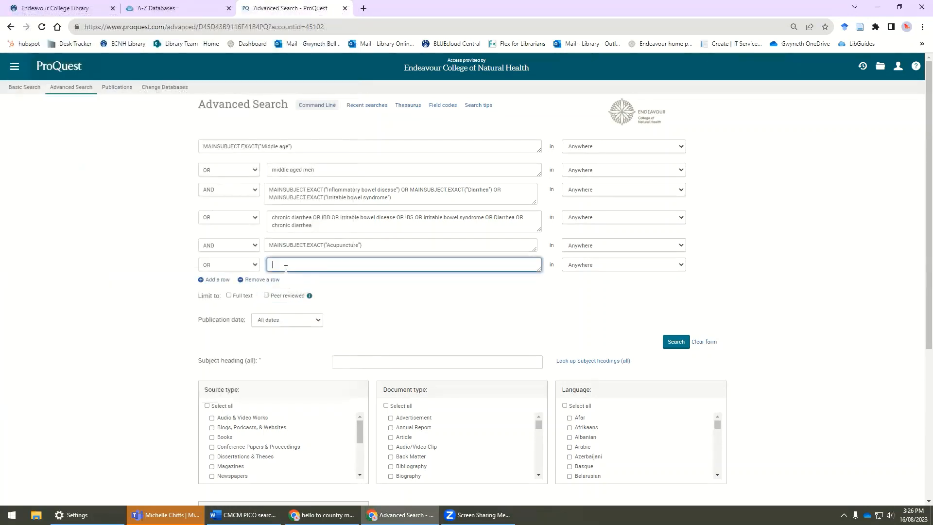
{"action": "key", "text": "ctrl+v"}
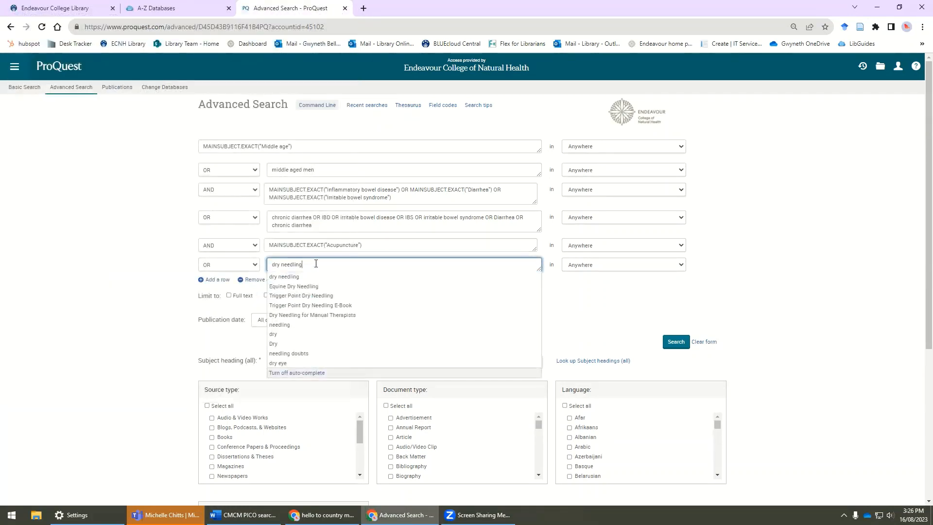
{"action": "type", "text": "OR acupuncture"}
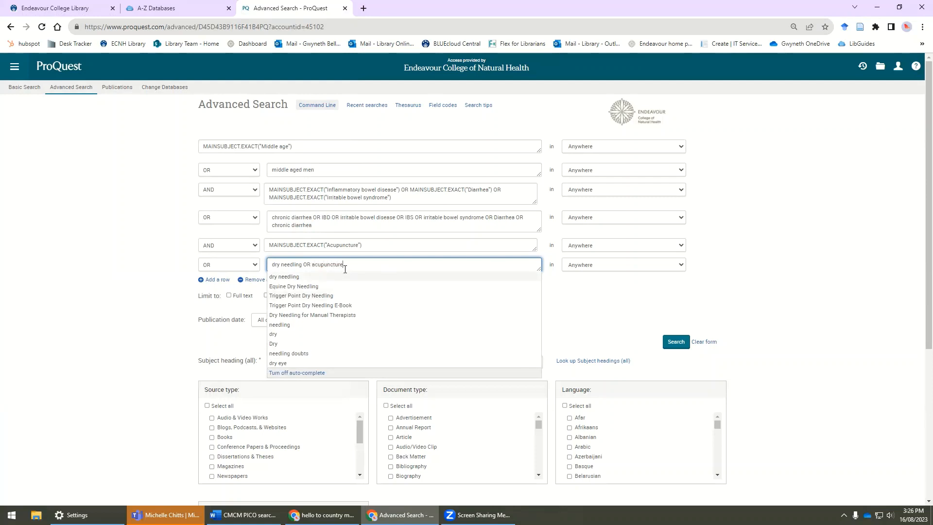
{"action": "left_click", "coordinate": [559, 305]}
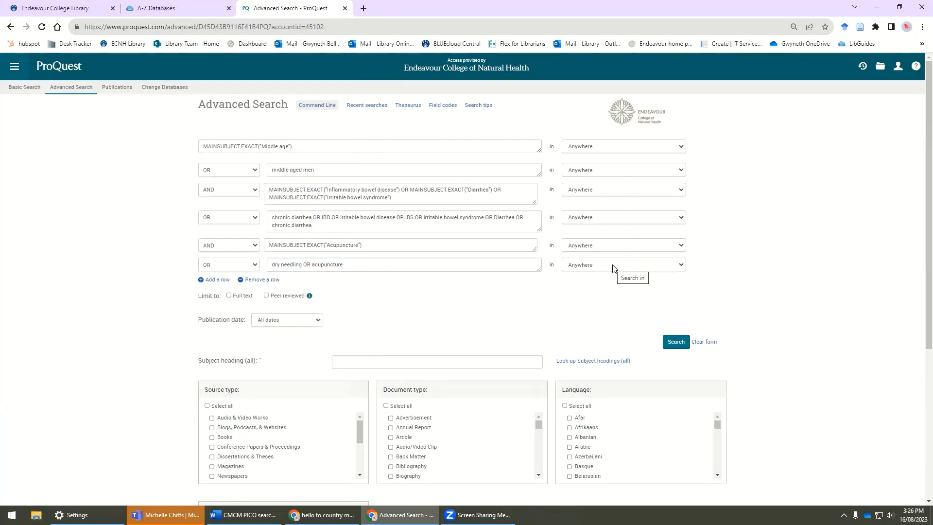
Step: Run the search and reopen it for modification with an additional row joined by AND
{"action": "left_click", "coordinate": [673, 344]}
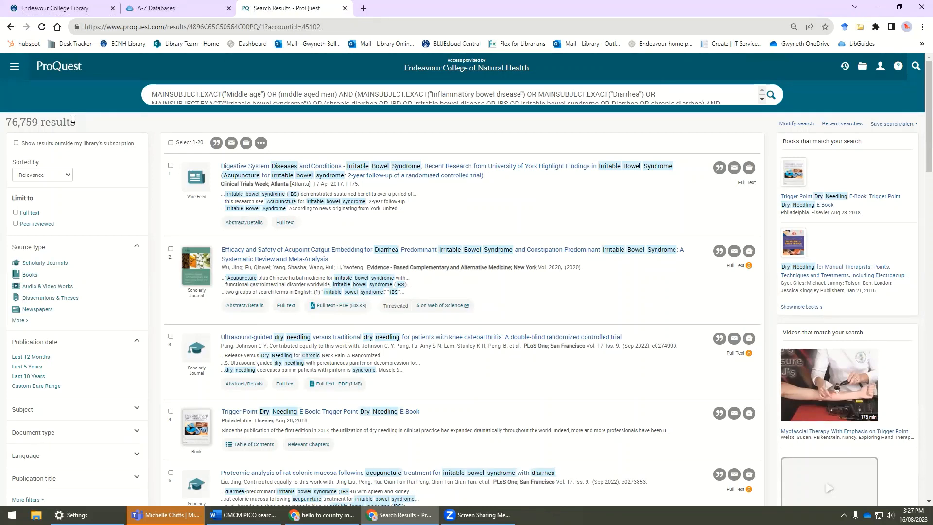
{"action": "scroll", "coordinate": [457, 95], "scroll_direction": "down", "scroll_amount": 1}
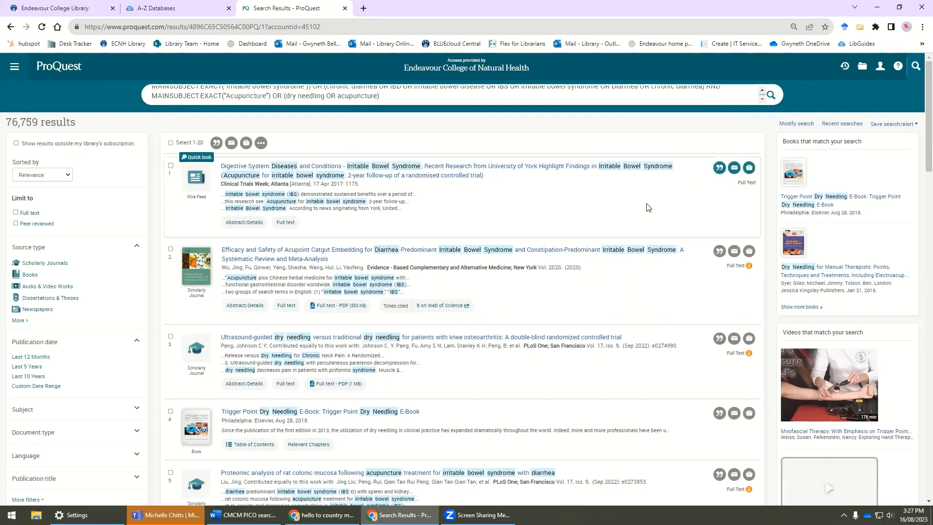
{"action": "left_click", "coordinate": [795, 124]}
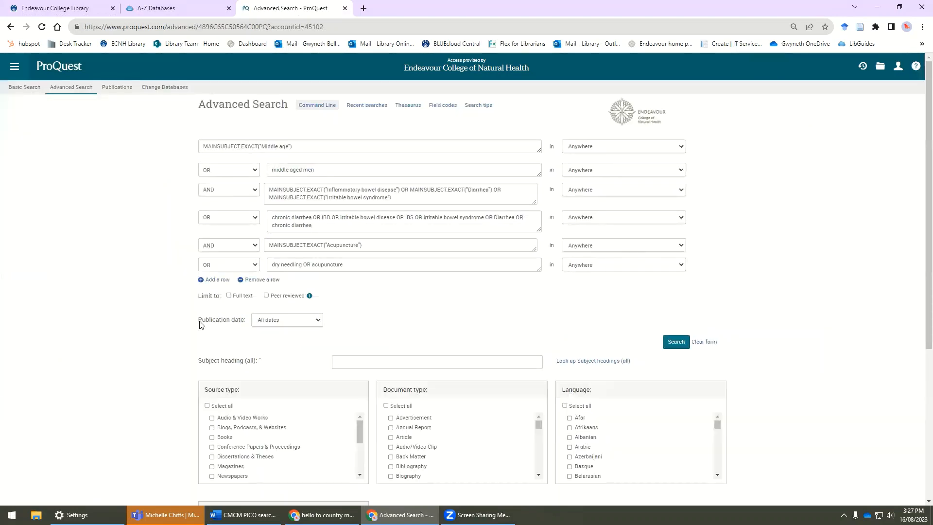
{"action": "left_click", "coordinate": [205, 280]}
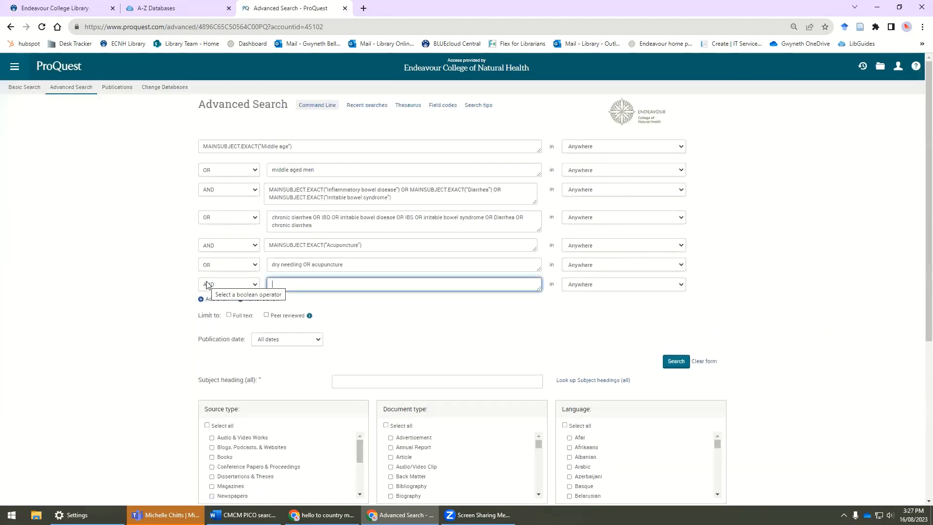
Step: Copy "anticholinergics" from the assignment question in the Word search strategy document and return to the ProQuest search form
{"action": "left_click", "coordinate": [243, 514]}
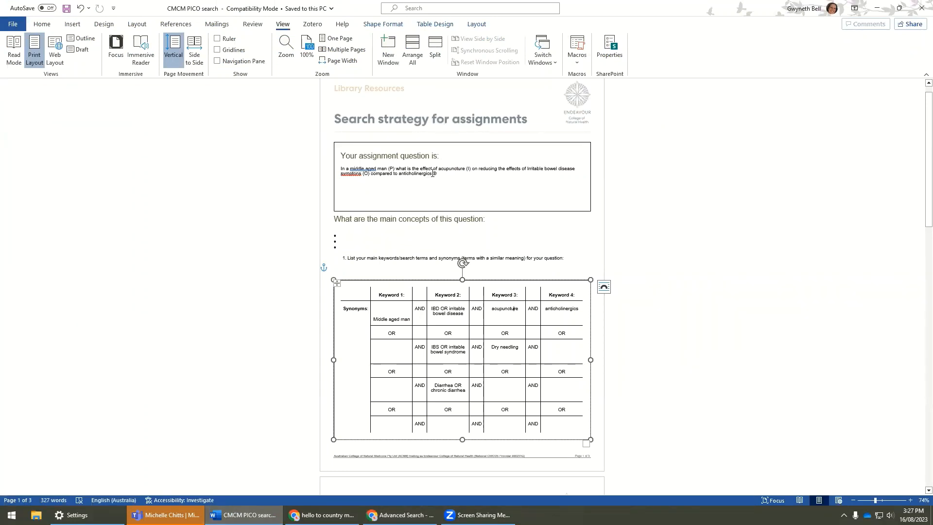
{"action": "left_click_drag", "start_coordinate": [432, 173], "coordinate": [398, 175]}
{"action": "key", "text": "ctrl+c"}
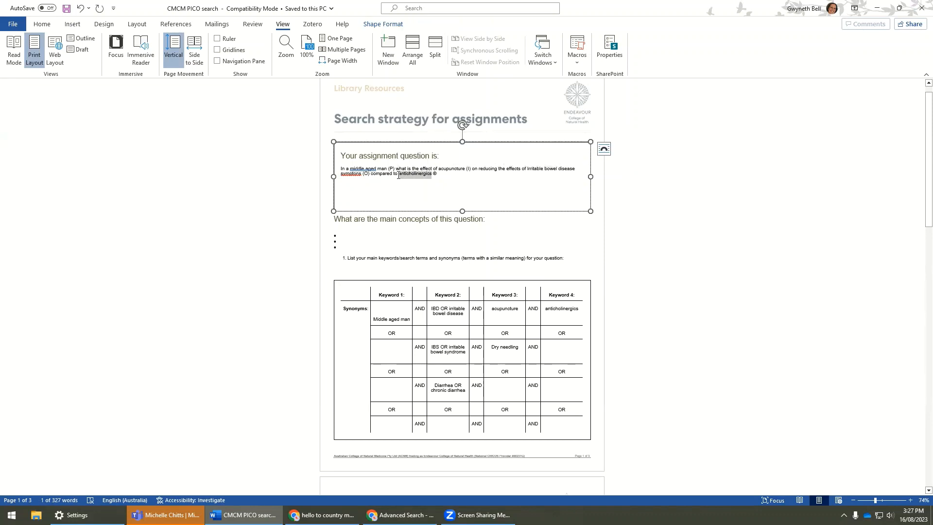
{"action": "left_click", "coordinate": [876, 8]}
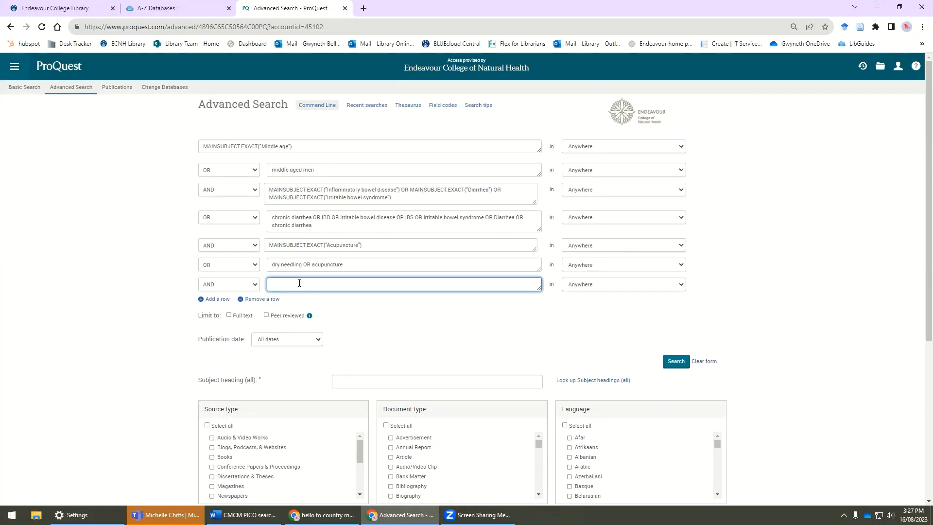
Step: Look up "anticholinergics" in the thesaurus, leaving the seventh row empty, and close it without adding a term
{"action": "key", "text": "ctrl+v"}
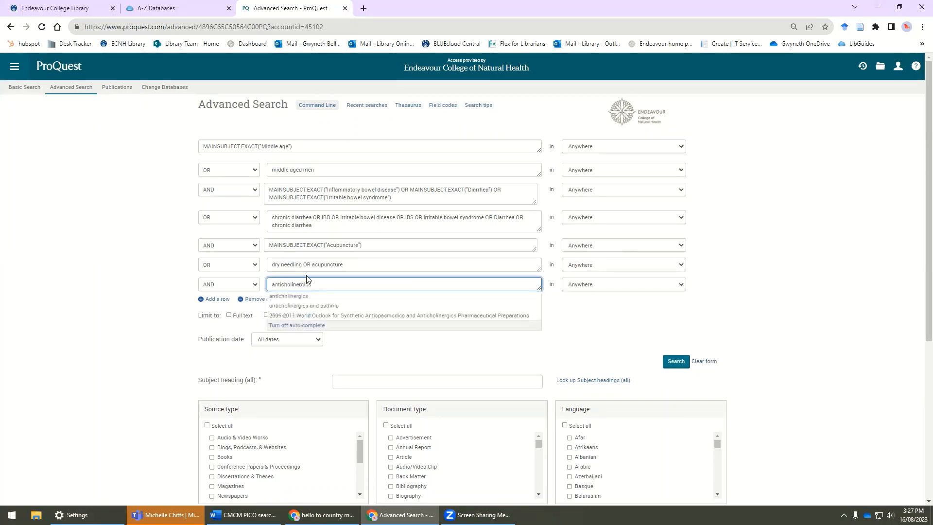
{"action": "key", "text": "ctrl+a"}
{"action": "key", "text": "ctrl+c"}
{"action": "key", "text": "BackSpace"}
{"action": "left_click", "coordinate": [405, 106]}
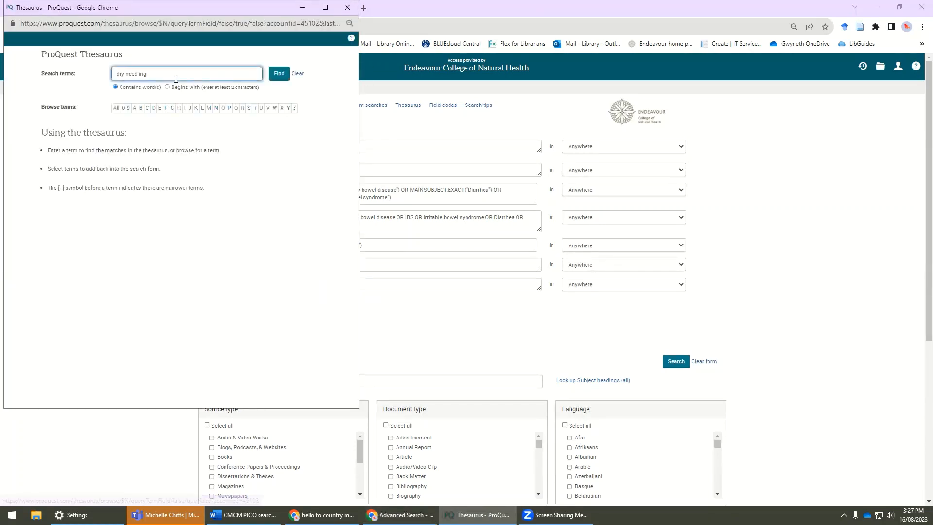
{"action": "left_click", "coordinate": [297, 74]}
{"action": "key", "text": "ctrl+v"}
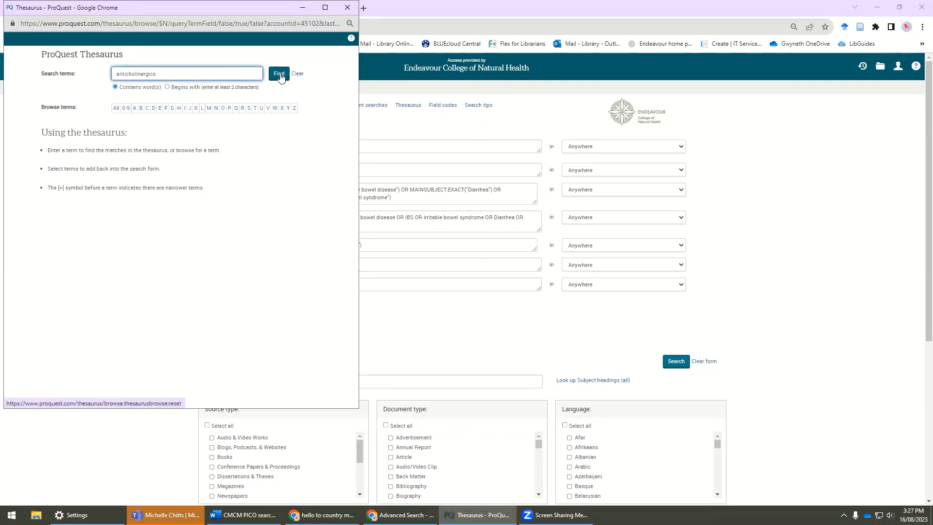
{"action": "left_click", "coordinate": [280, 74]}
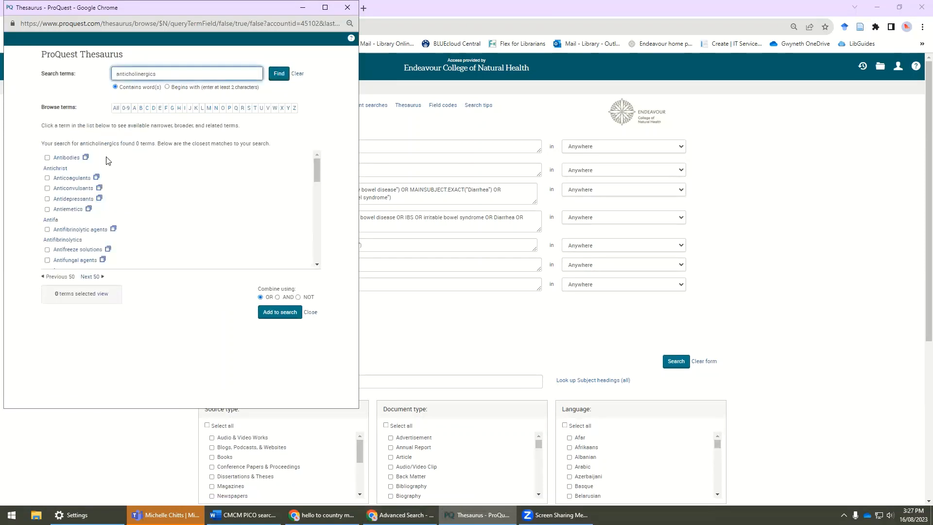
{"action": "left_click", "coordinate": [310, 313]}
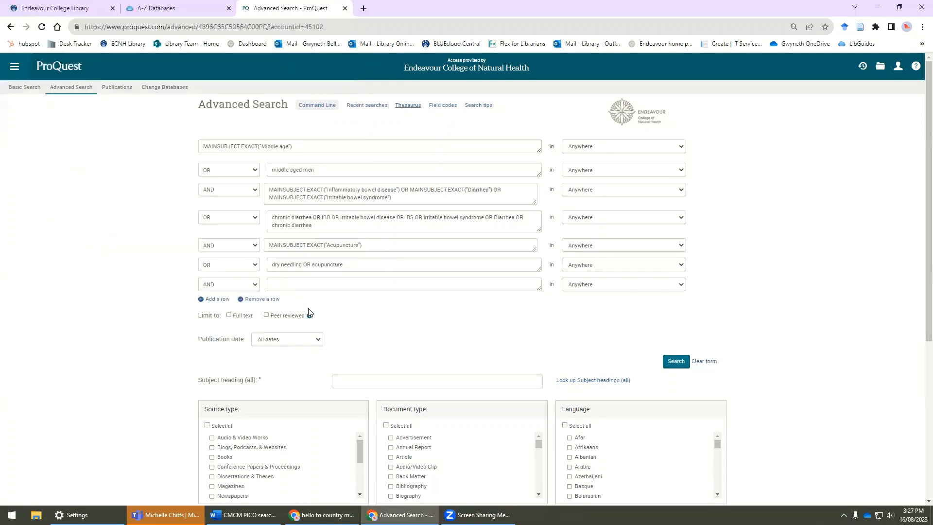
Step: Enter "anticholinergics" as the keyword in the seventh row and run the search
{"action": "left_click", "coordinate": [304, 284]}
{"action": "key", "text": "ctrl+v"}
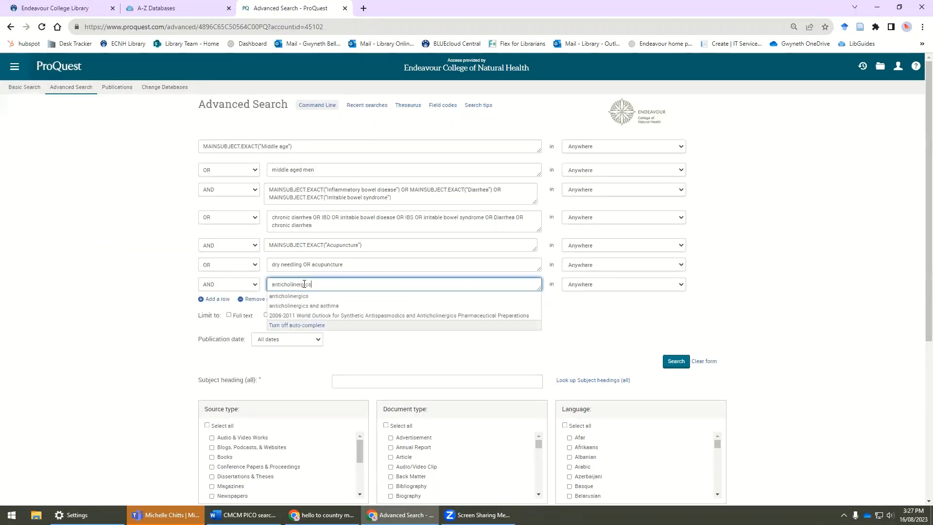
{"action": "left_click", "coordinate": [295, 298]}
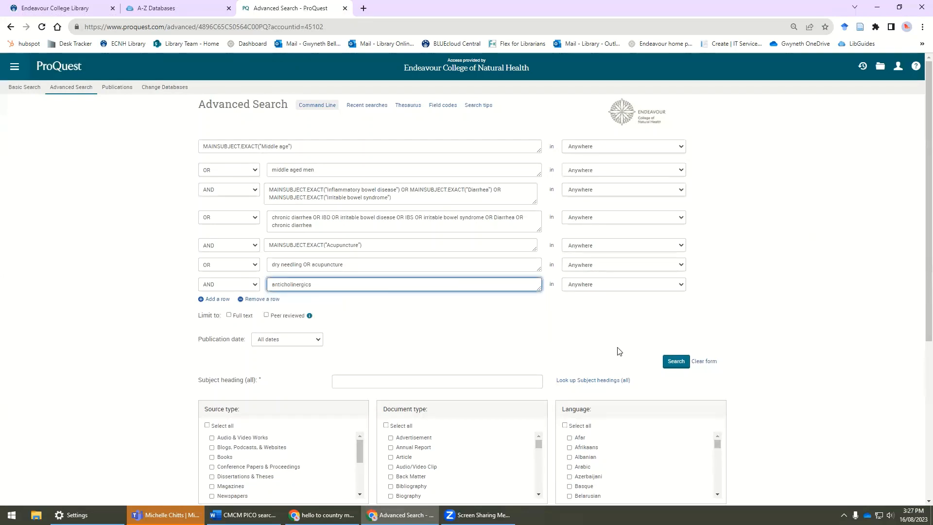
{"action": "left_click", "coordinate": [667, 359]}
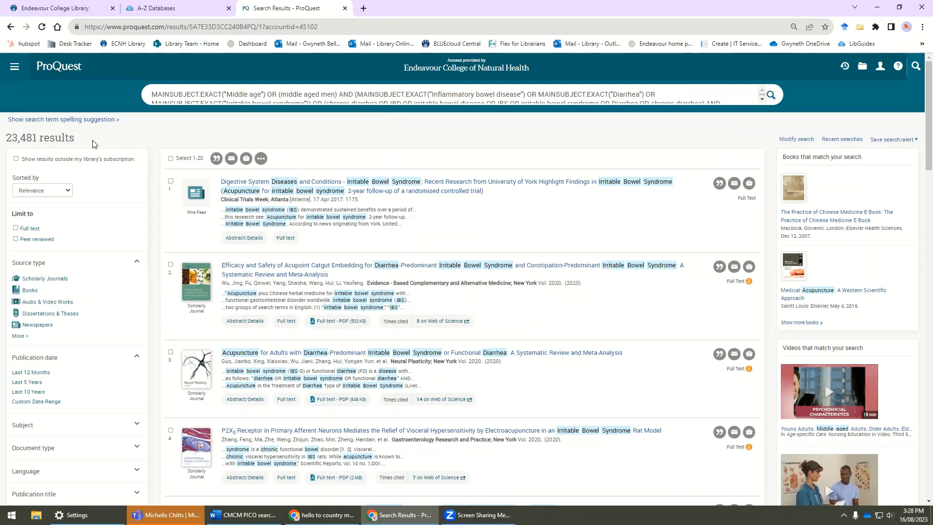
Step: Limit the results to full text and peer-reviewed items published in the last 10 years
{"action": "left_click", "coordinate": [16, 229]}
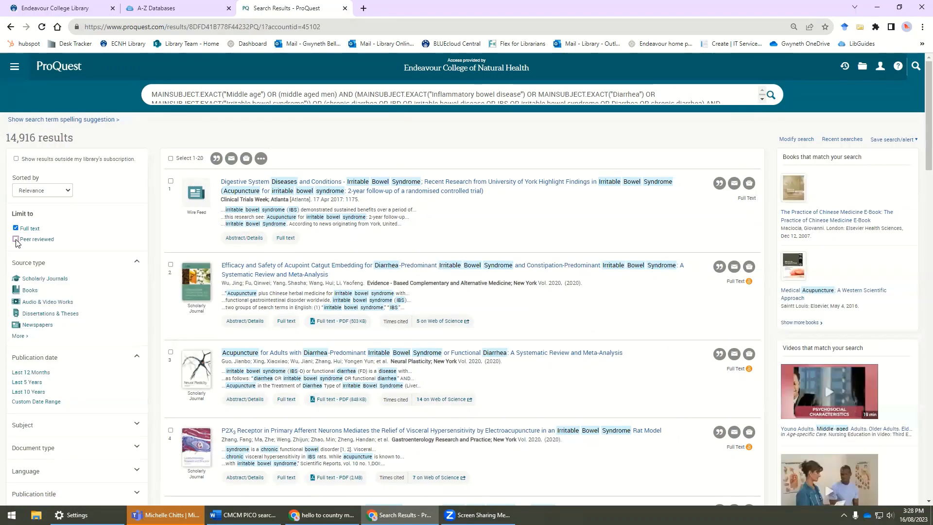
{"action": "left_click", "coordinate": [16, 239]}
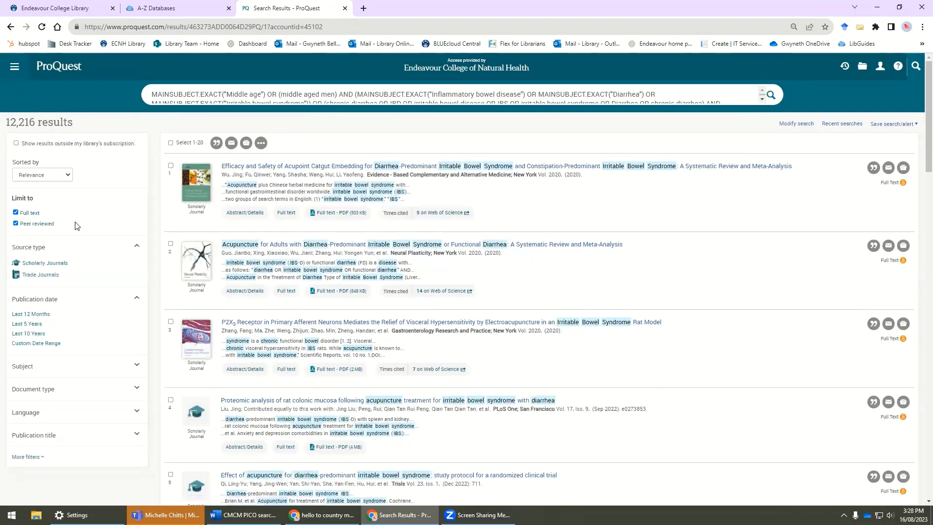
{"action": "left_click", "coordinate": [26, 334]}
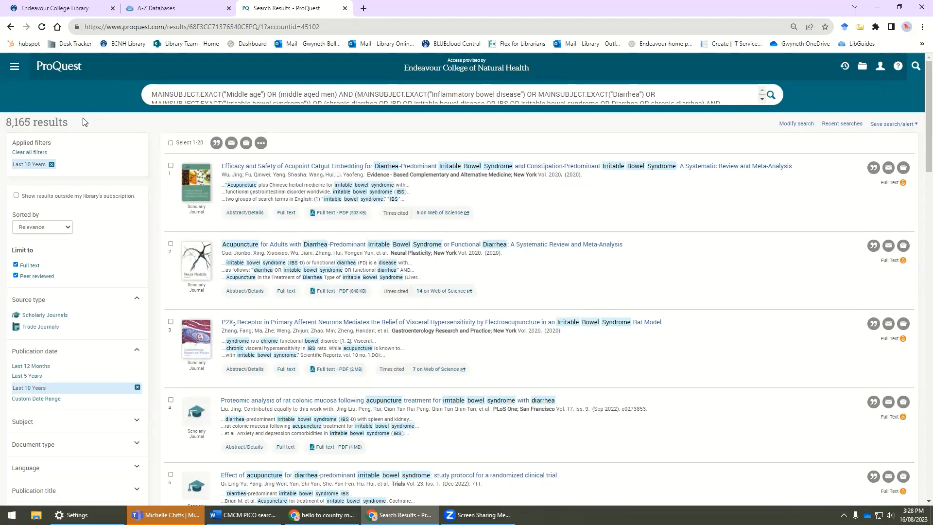
Step: Review the end of the full query, choose to save the search and sign in to My Research with the prefilled credentials
{"action": "left_click_drag", "start_coordinate": [762, 94], "coordinate": [764, 140]}
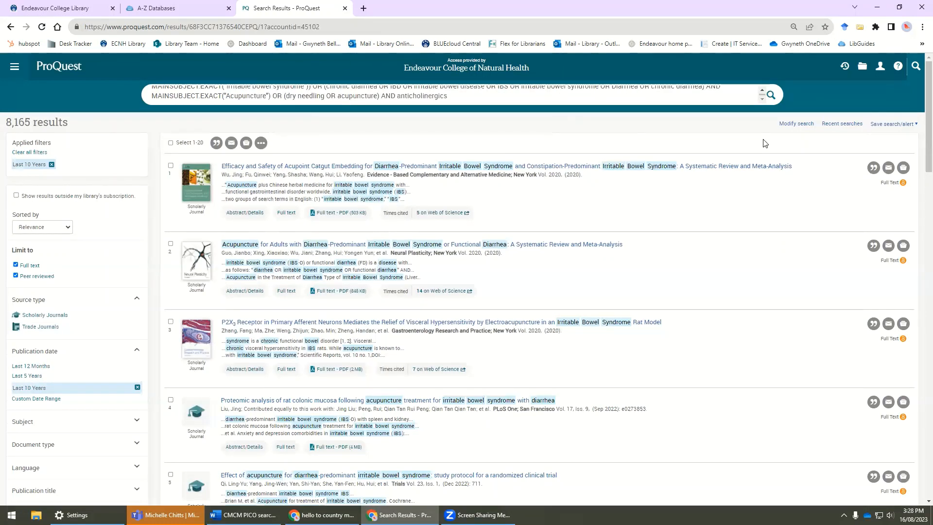
{"action": "left_click", "coordinate": [893, 125]}
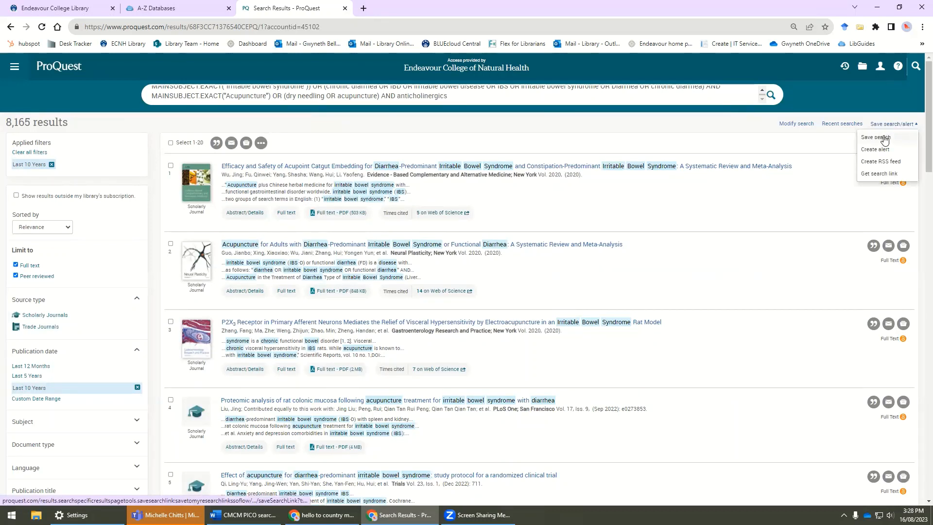
{"action": "left_click", "coordinate": [885, 139]}
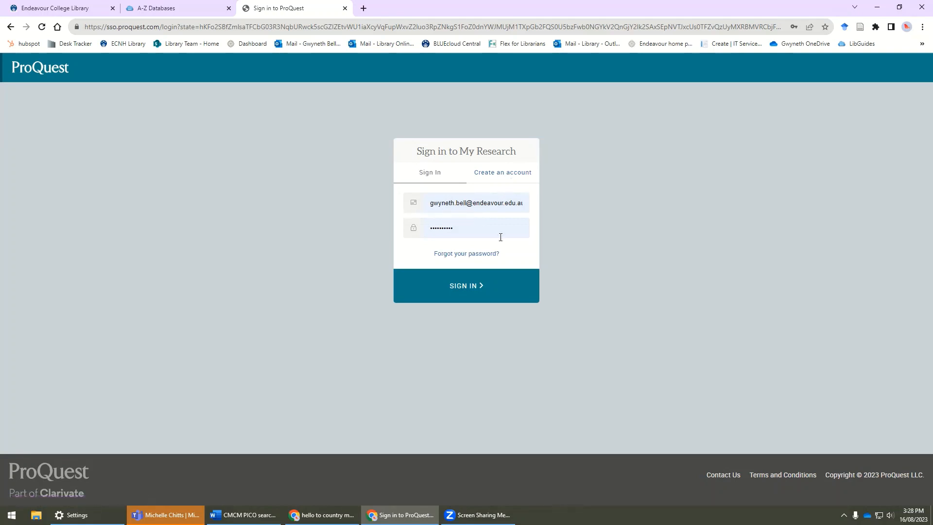
{"action": "left_click", "coordinate": [474, 286]}
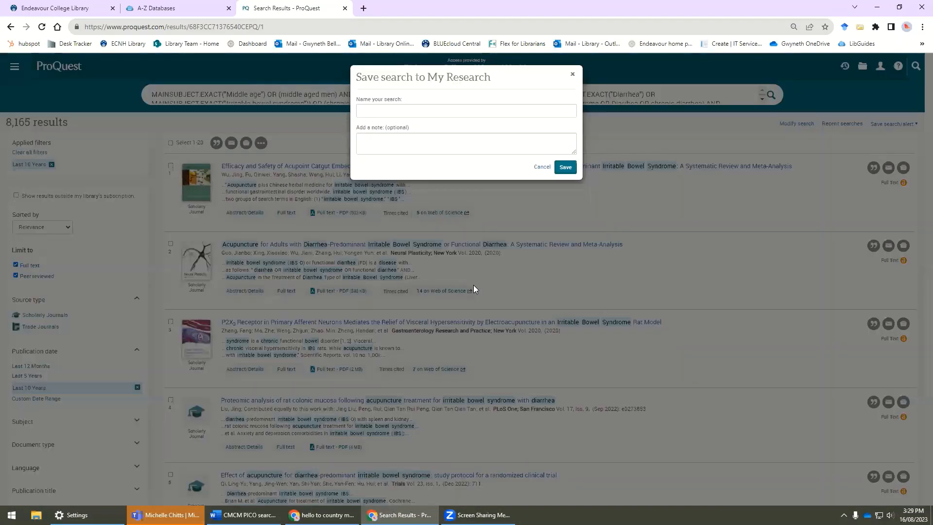
Step: Save the search to My Research under the name CMCM221 and dismiss the confirmation
{"action": "left_click", "coordinate": [368, 108]}
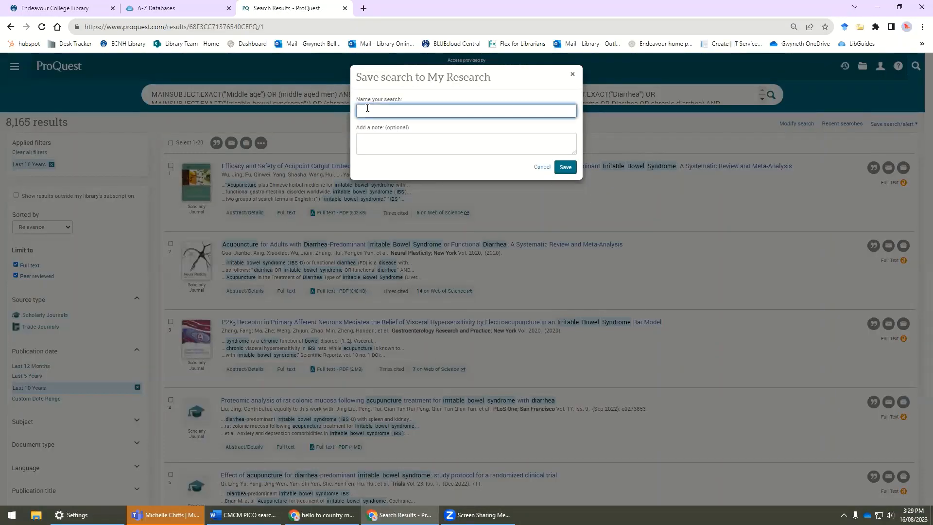
{"action": "type", "text": "CMCM221"}
{"action": "left_click", "coordinate": [559, 168]}
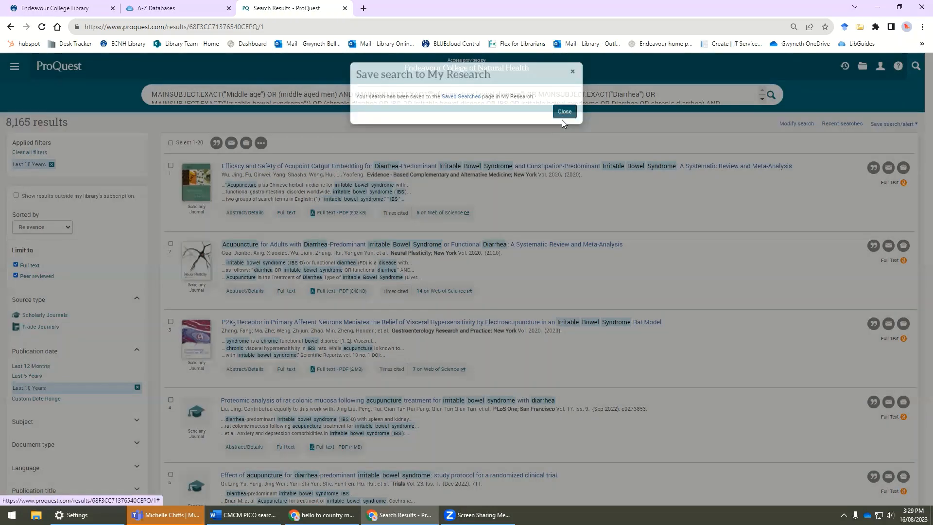
{"action": "left_click", "coordinate": [562, 118]}
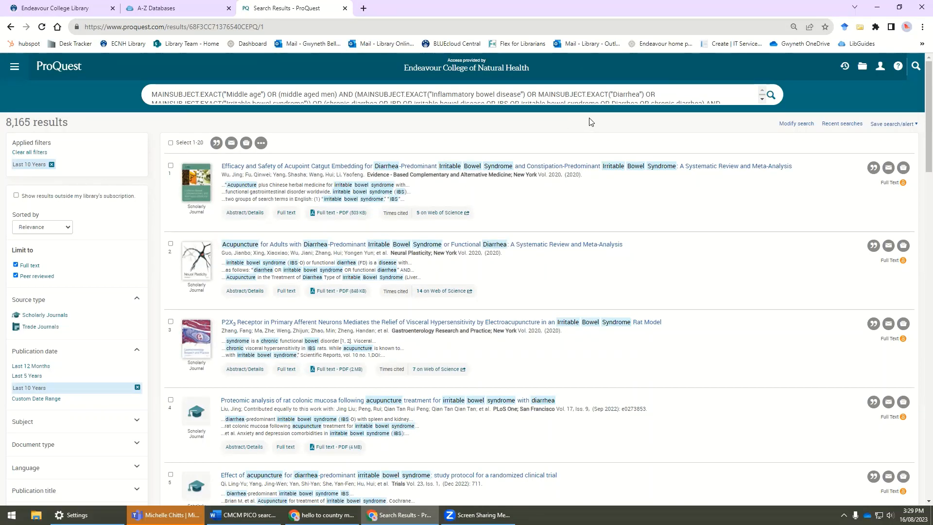
Step: Review the end of the saved query and close the ProQuest results, returning to the library's A-Z Databases page
{"action": "scroll", "coordinate": [671, 97], "scroll_direction": "down", "scroll_amount": 1}
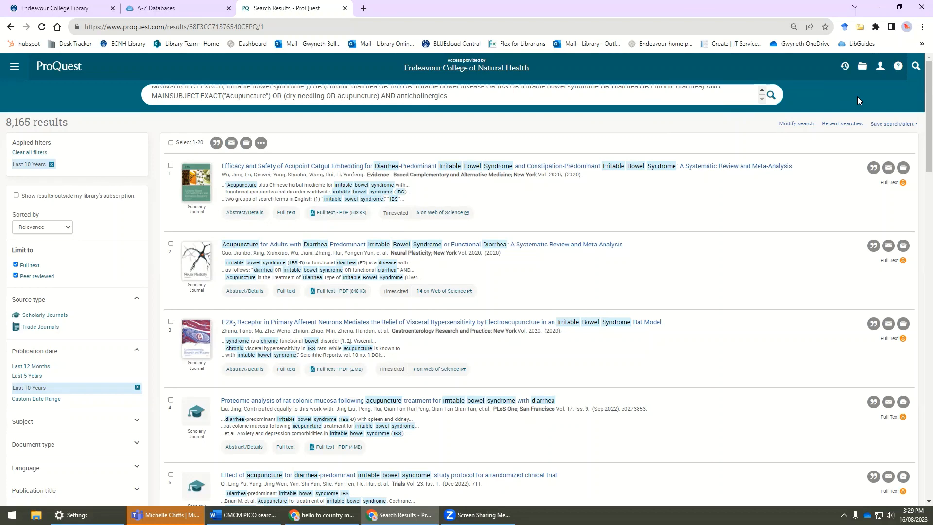
{"action": "key", "text": "ctrl+shift+Tab"}
{"action": "middle_click", "coordinate": [314, 16]}
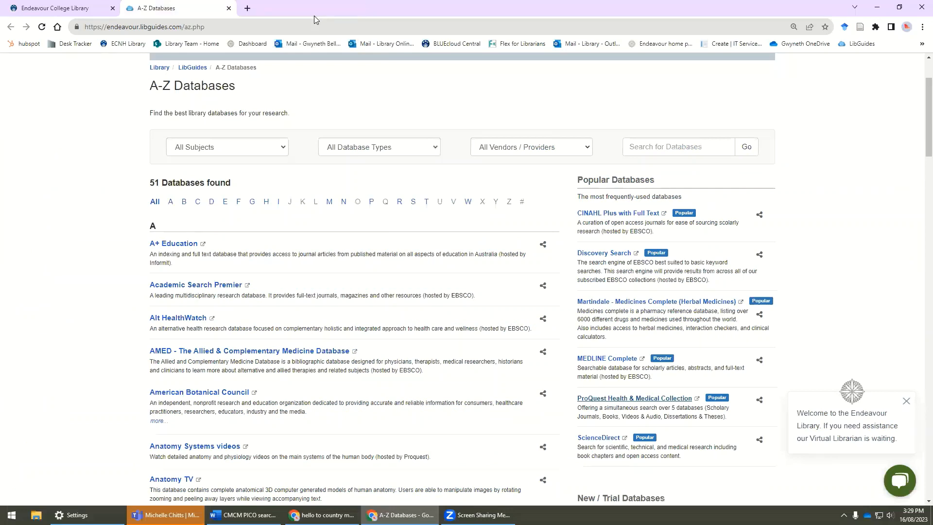